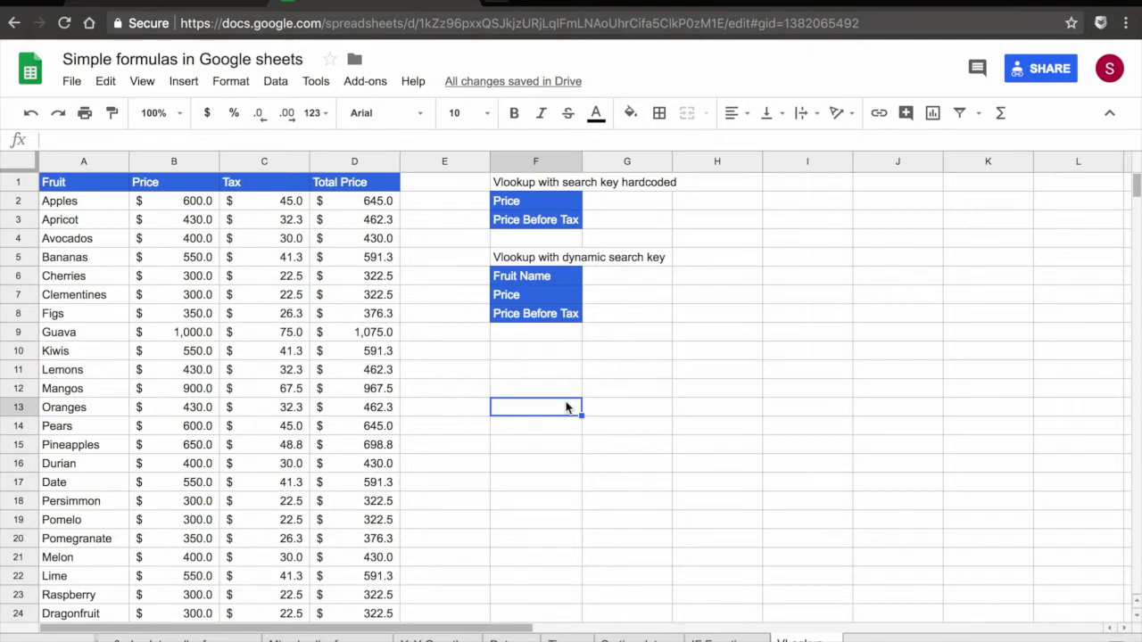
Step: Examine the Fruit, Price and Tax columns of the fruit table
left_click(85, 161)
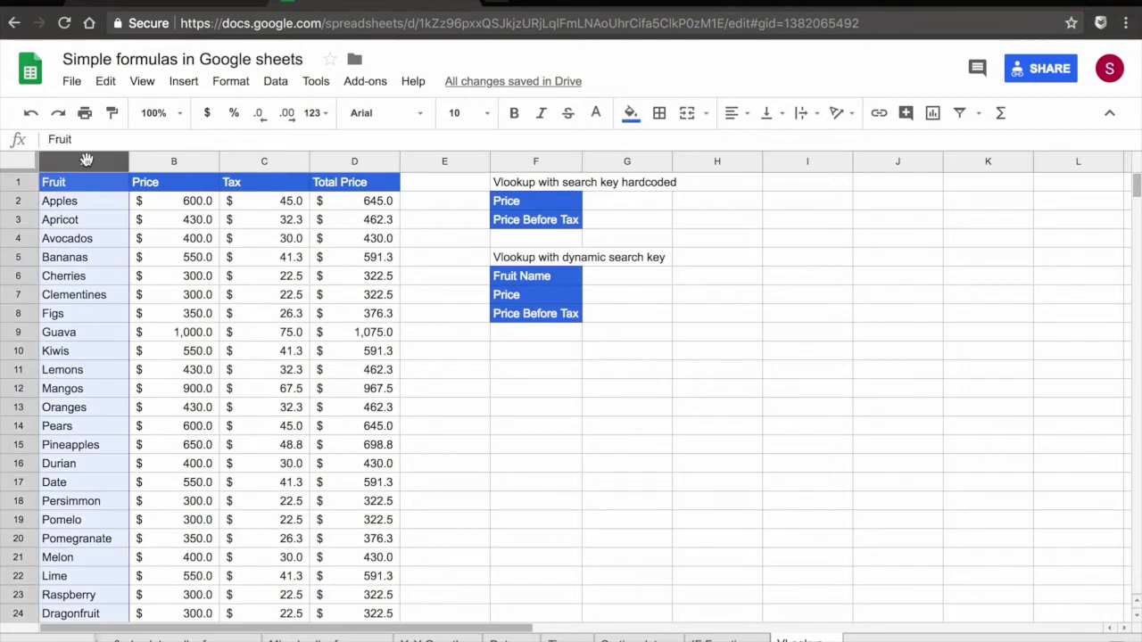
left_click(166, 159)
left_click(256, 159)
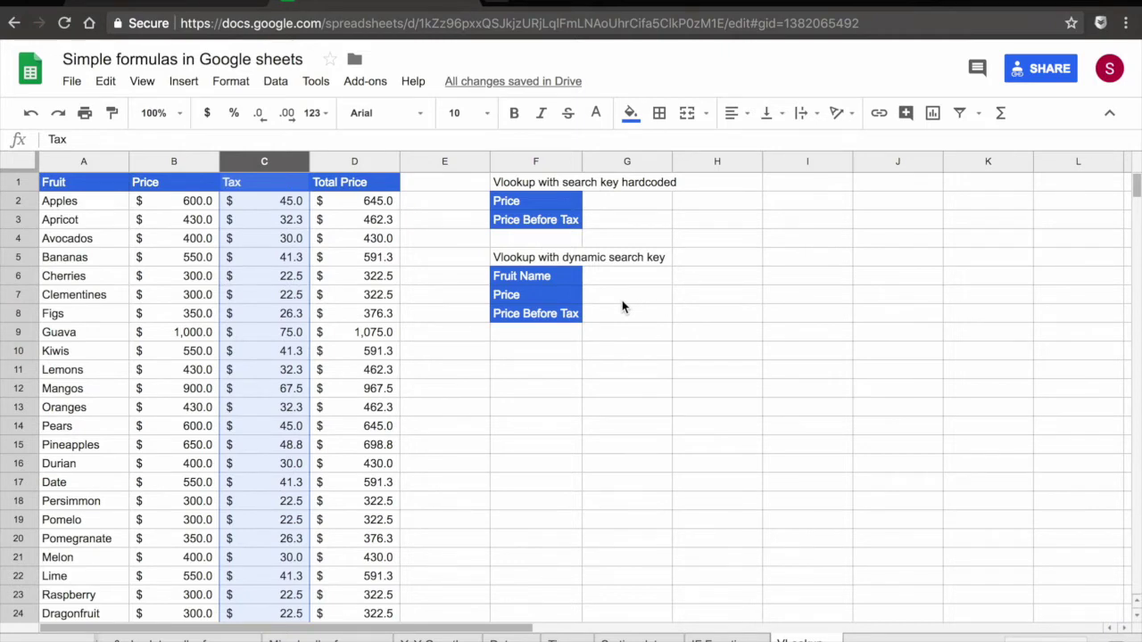
left_click(614, 205)
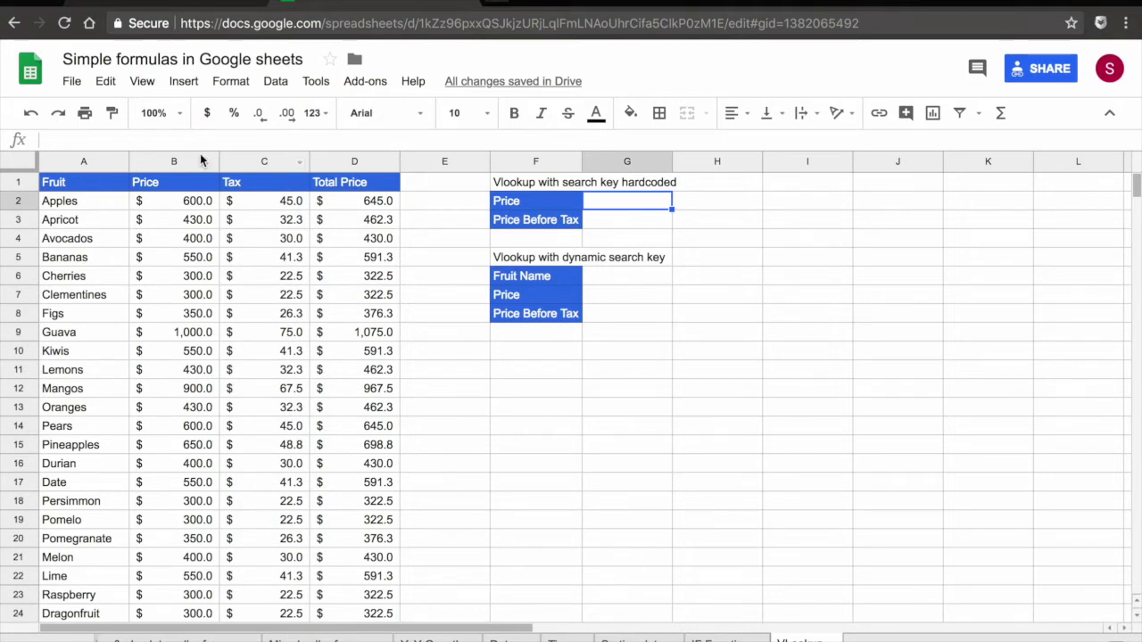
left_click(76, 159)
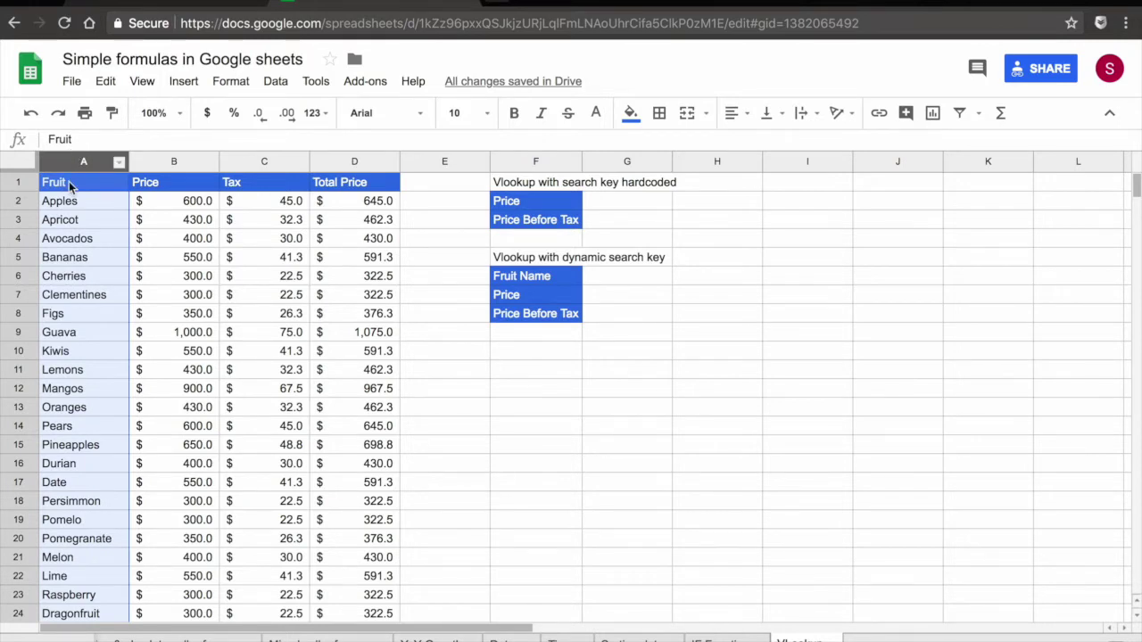
left_click(175, 160)
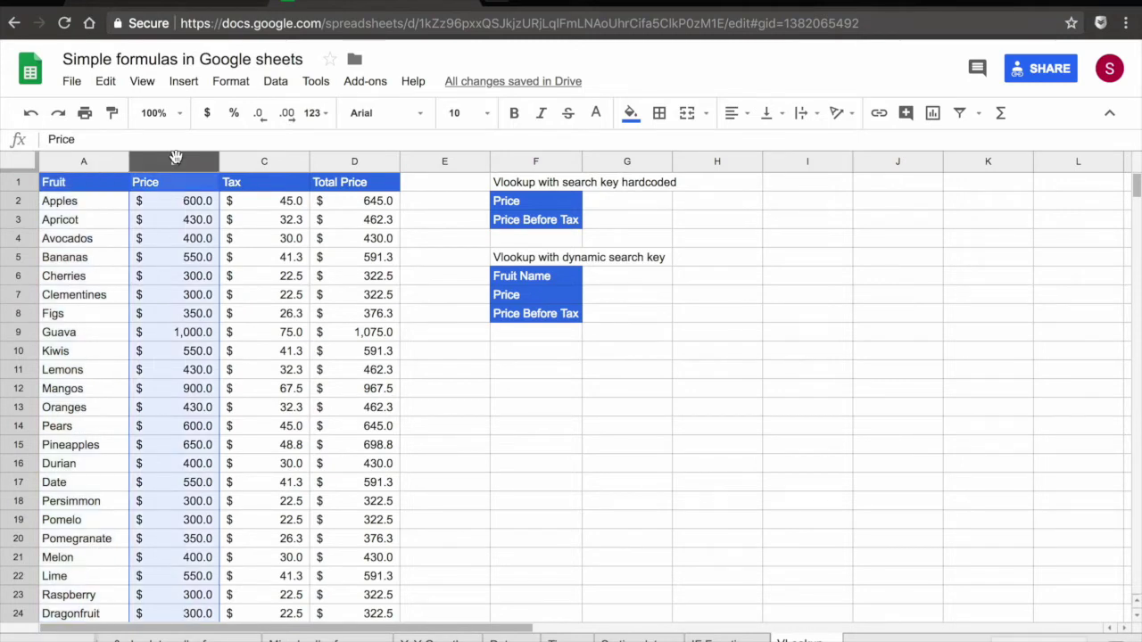
left_click(270, 157)
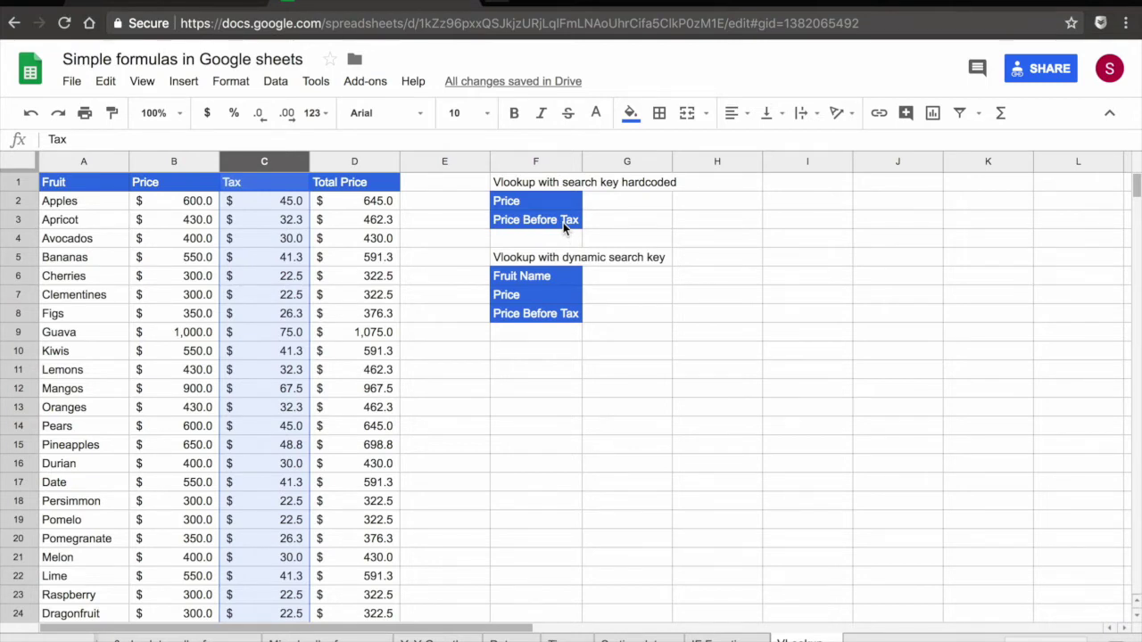
Step: Start a VLOOKUP formula in the hardcoded section's Price cell G2 with "MANGOSTEEN" as the search key
left_click(640, 198)
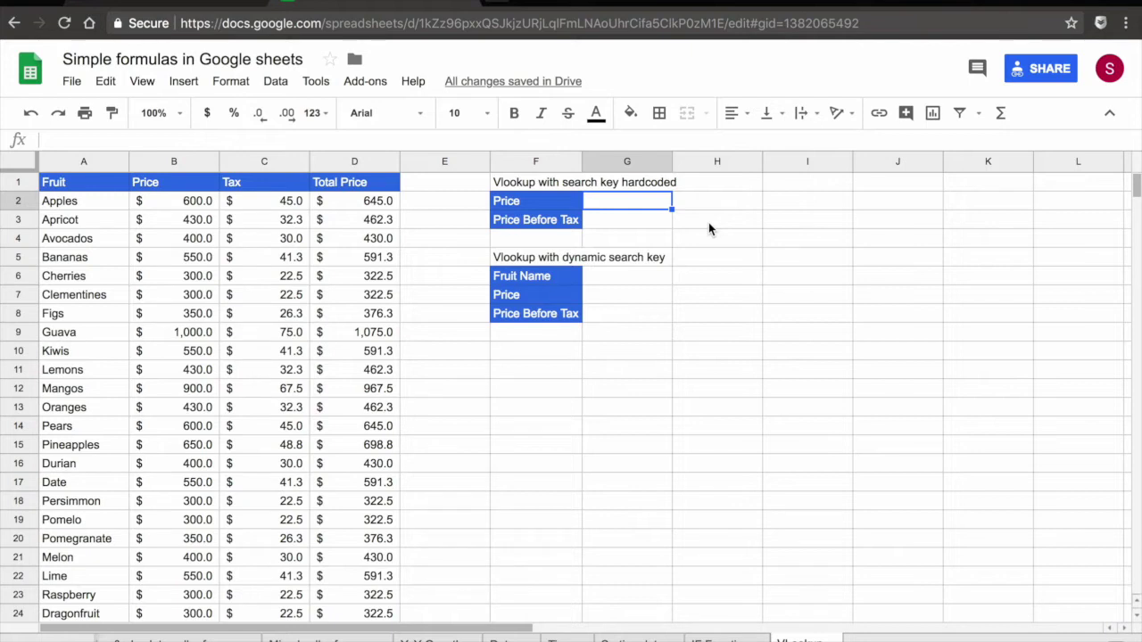
type("=")
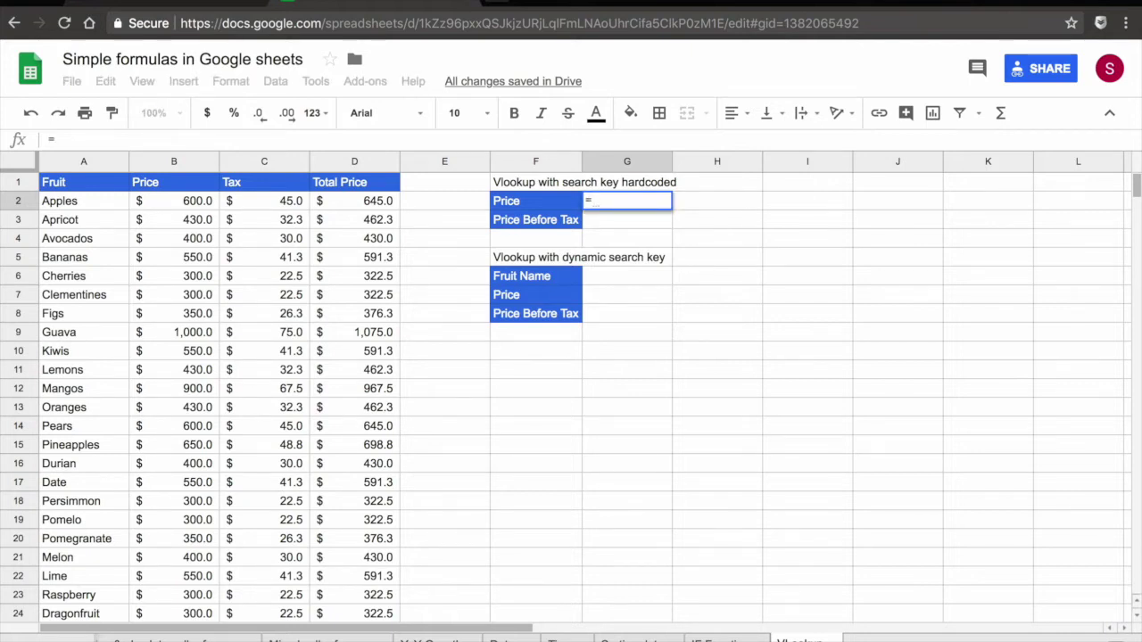
type("VL")
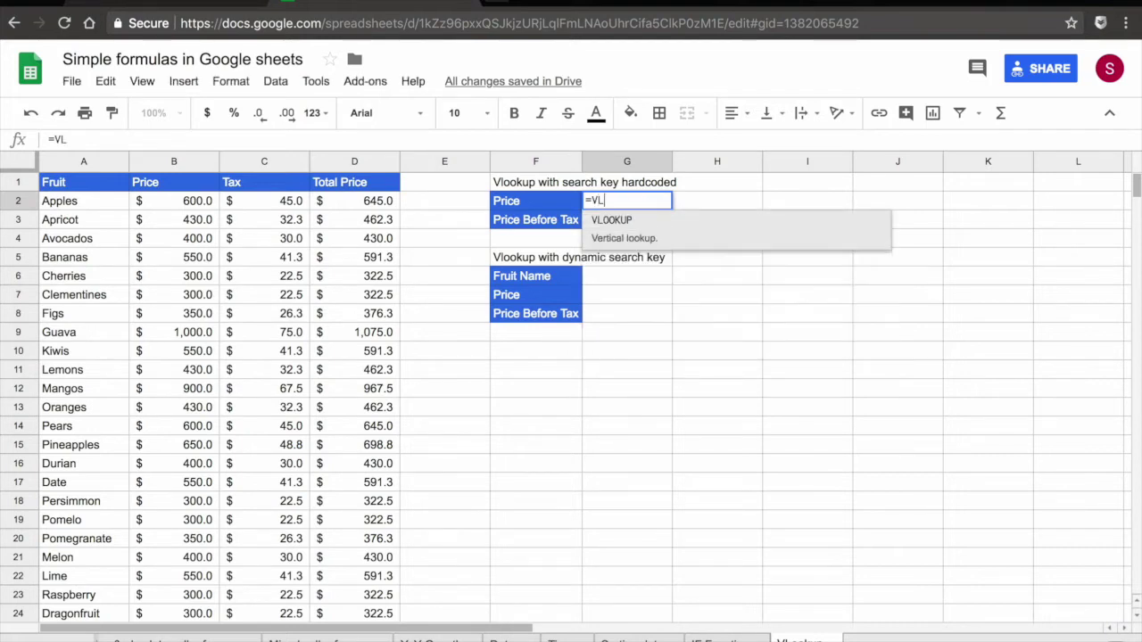
left_click(696, 229)
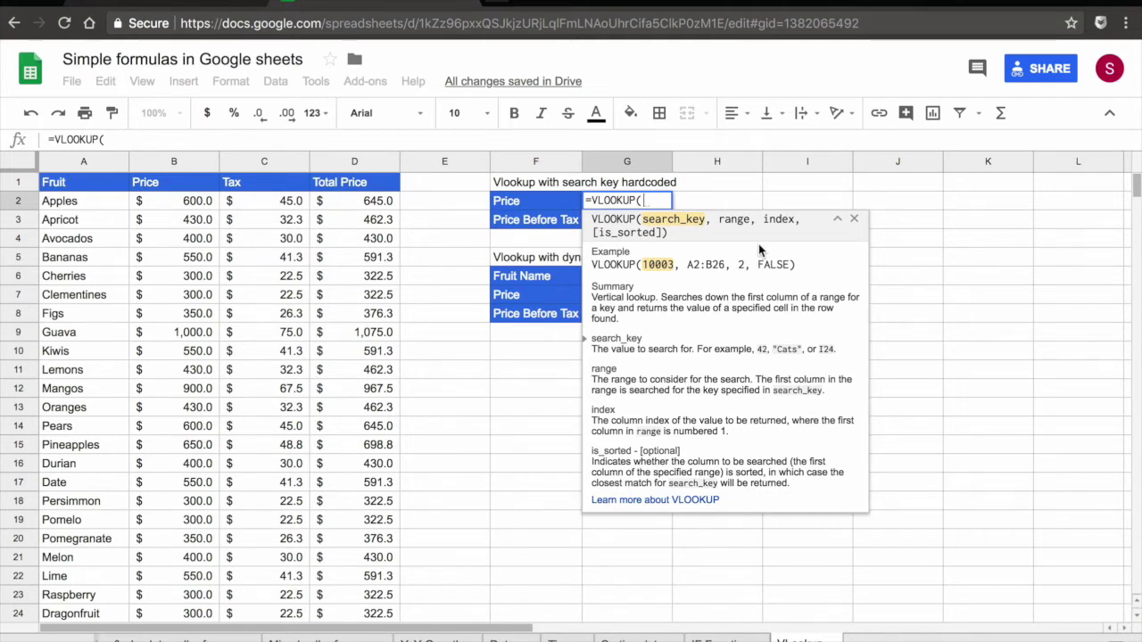
type("\"")
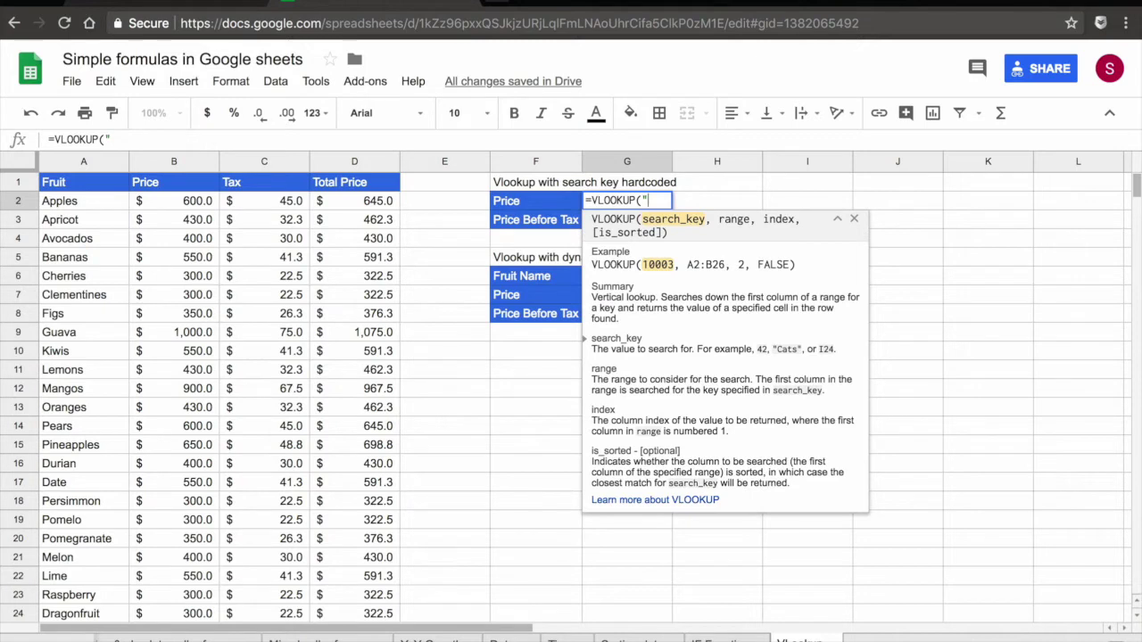
type("MANGOSTE")
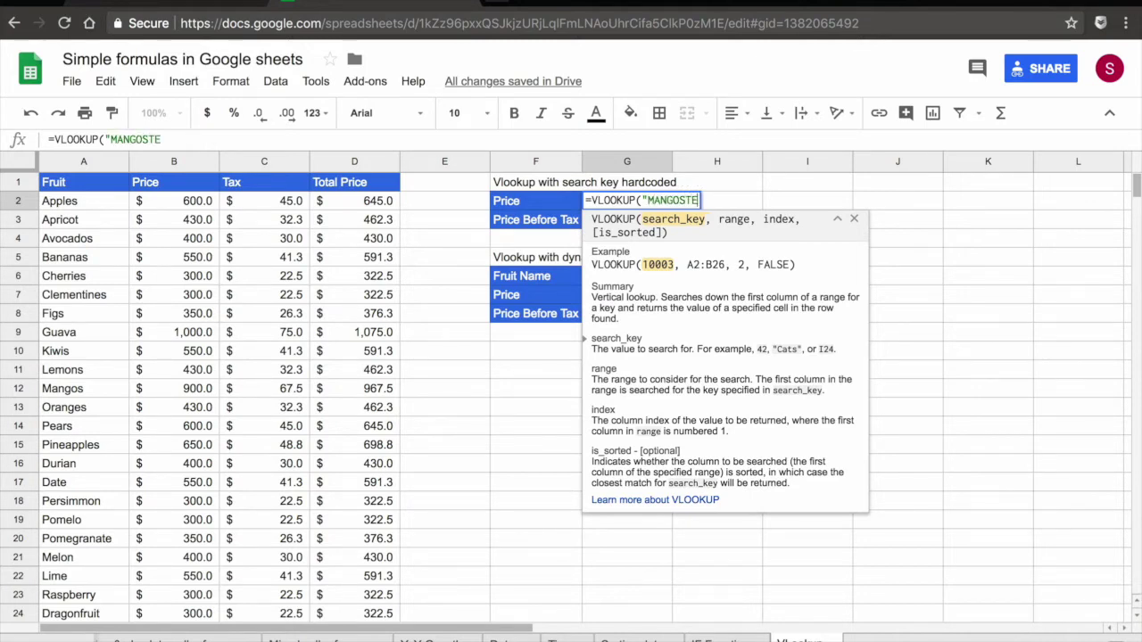
type("EN\"")
type(",")
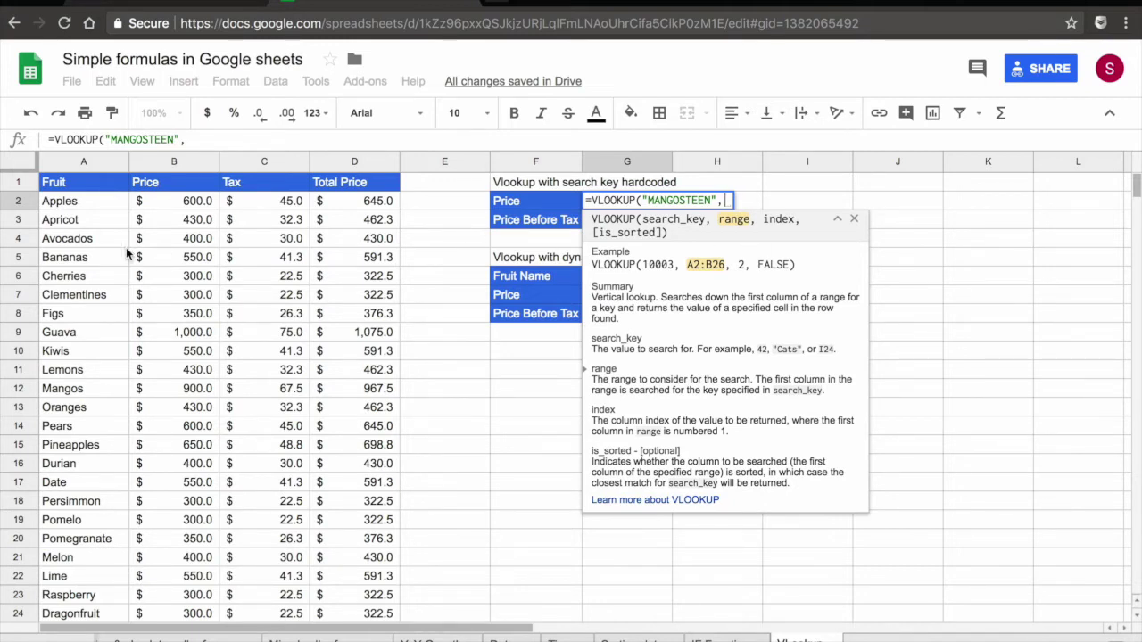
Step: Set the lookup range of the G2 formula to A2:D25, covering all fruit rows from Fruit to Total Price
left_click(59, 203)
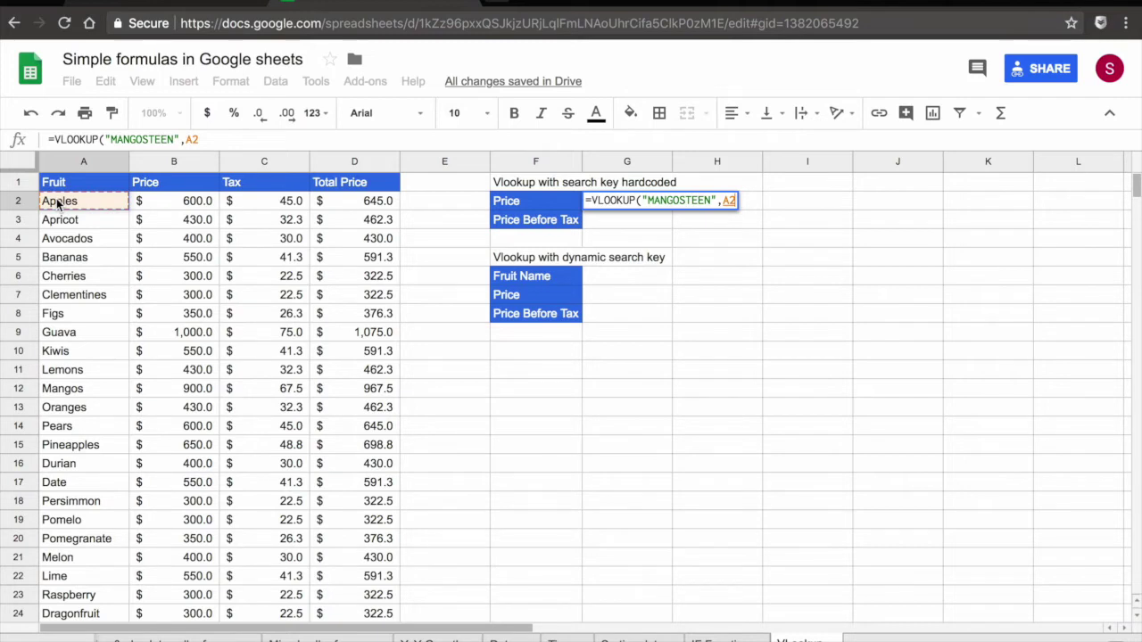
left_click_drag(57, 204, 356, 464)
left_click_drag(360, 556, 379, 523)
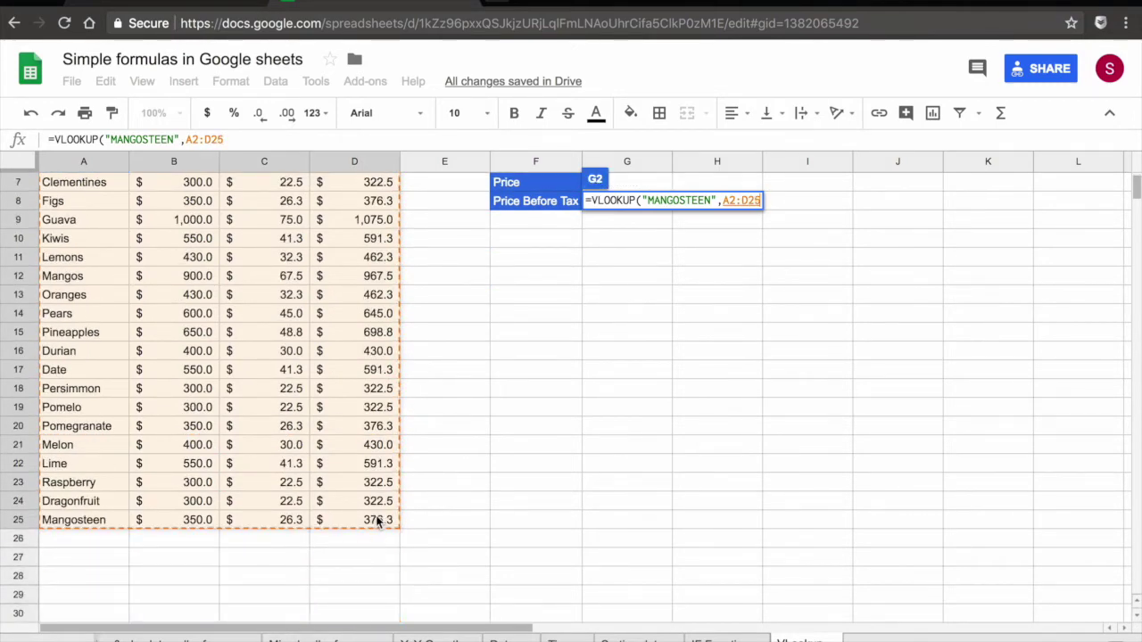
left_click_drag(377, 521, 378, 522)
scroll(377, 522, "up", 3)
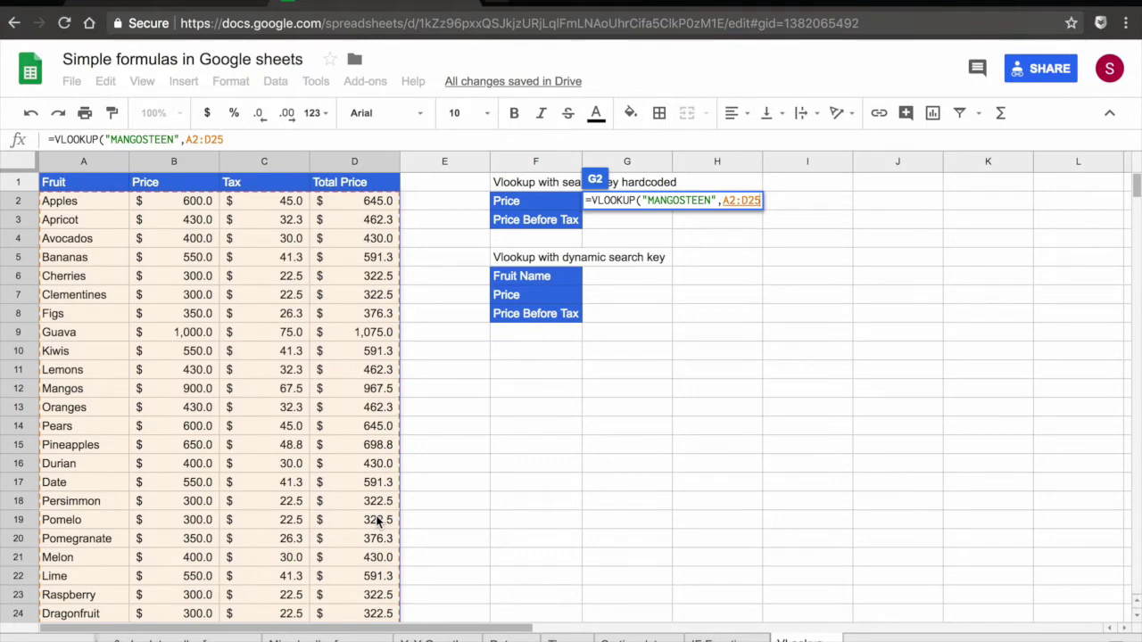
type(",")
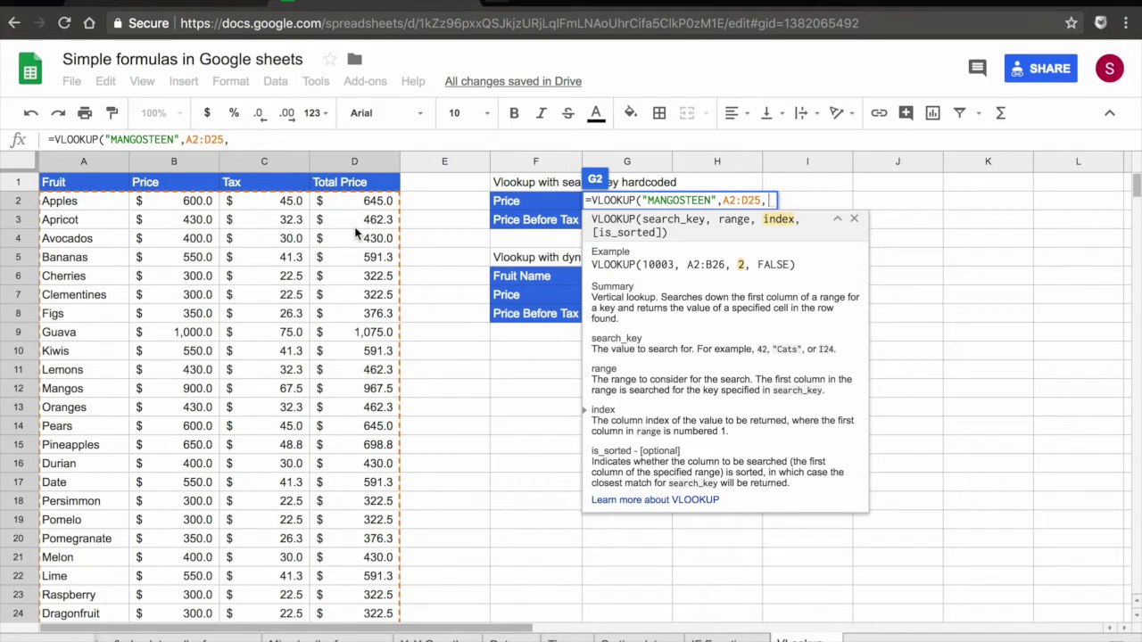
Step: Complete the G2 VLOOKUP with column index 4 and FALSE for is_sorted
type("4")
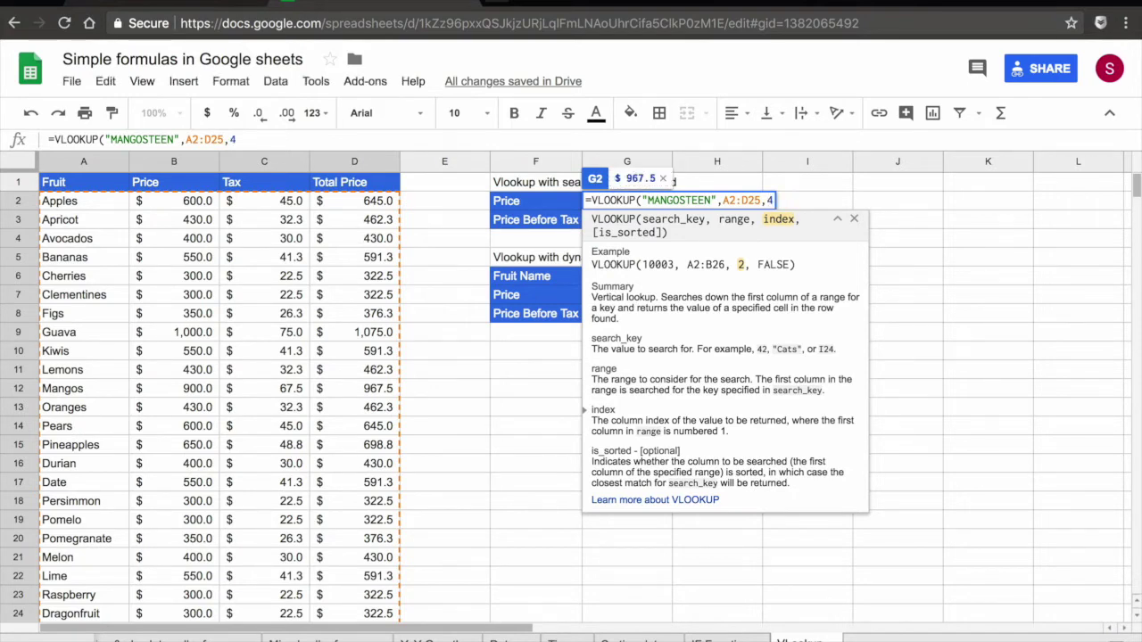
type(",")
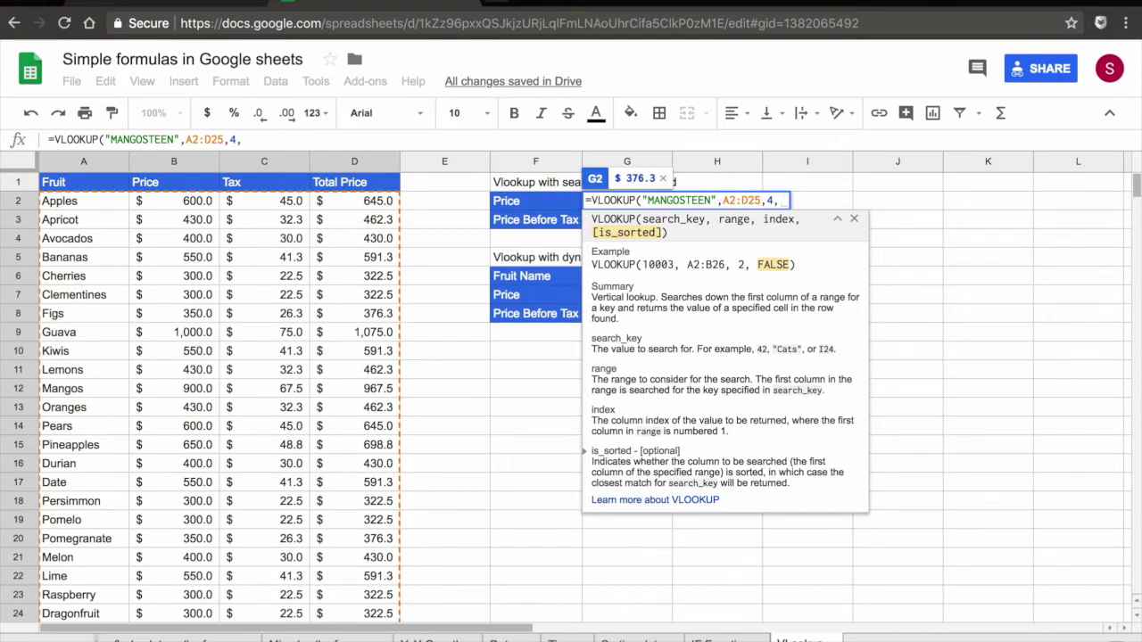
type("FAL")
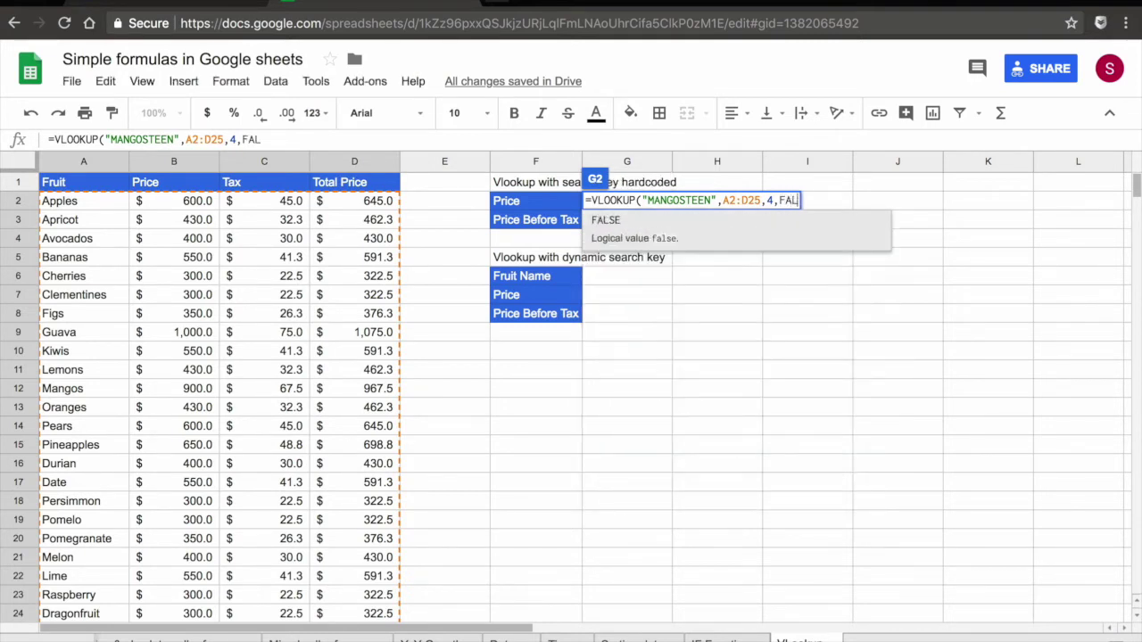
type("SE")
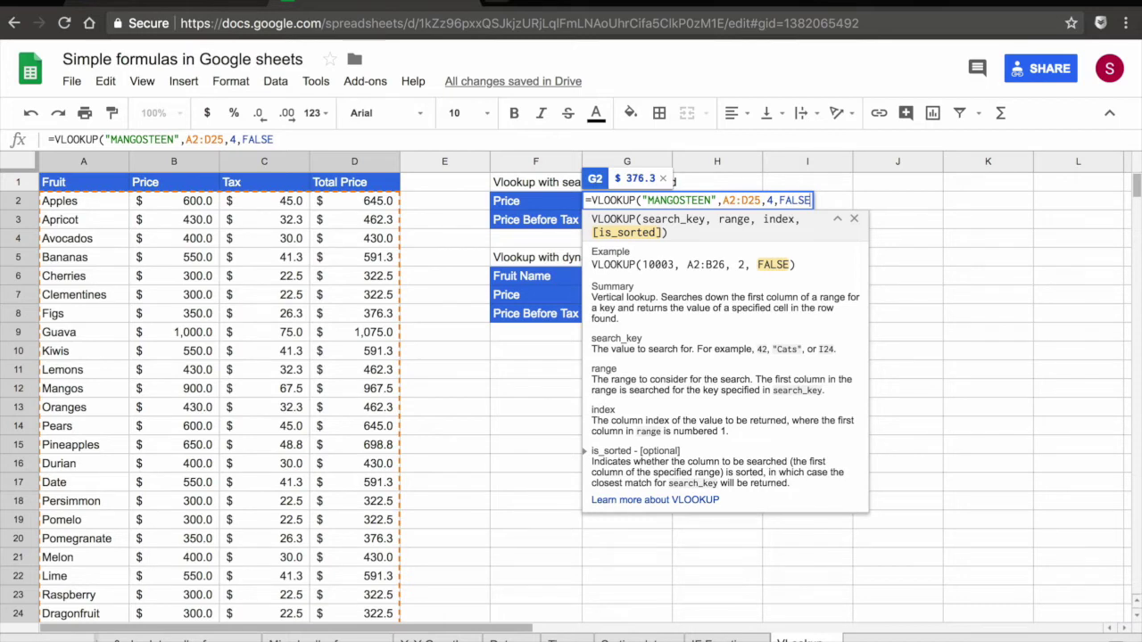
type(")")
key("Return")
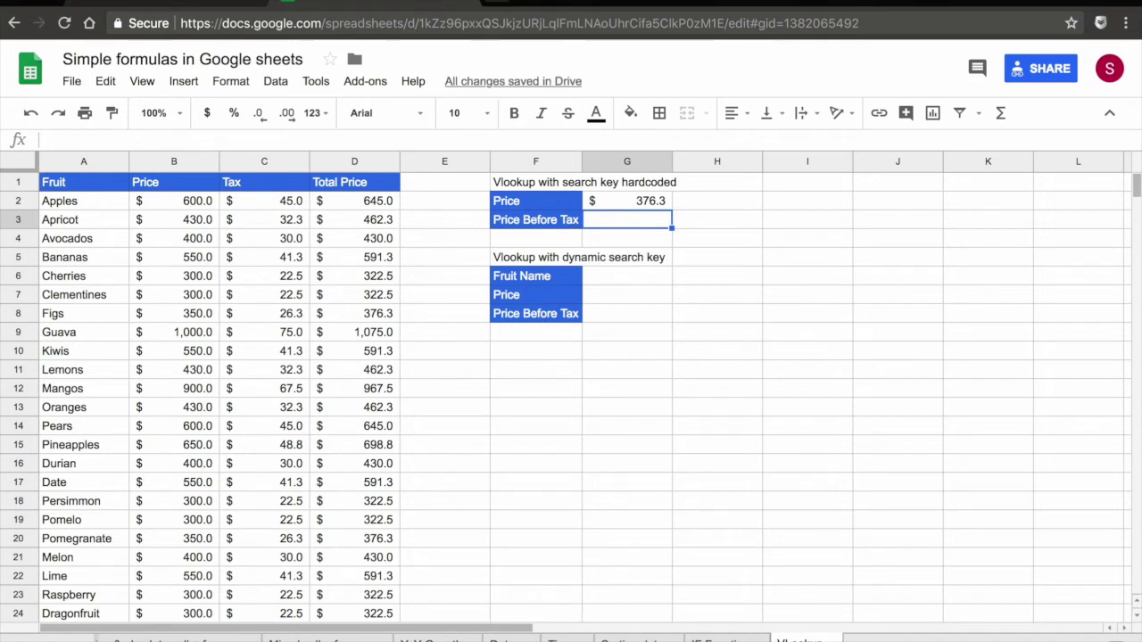
Step: Compare the G2 lookup result with the Total Price in the Mangosteen row of the table
left_click(640, 203)
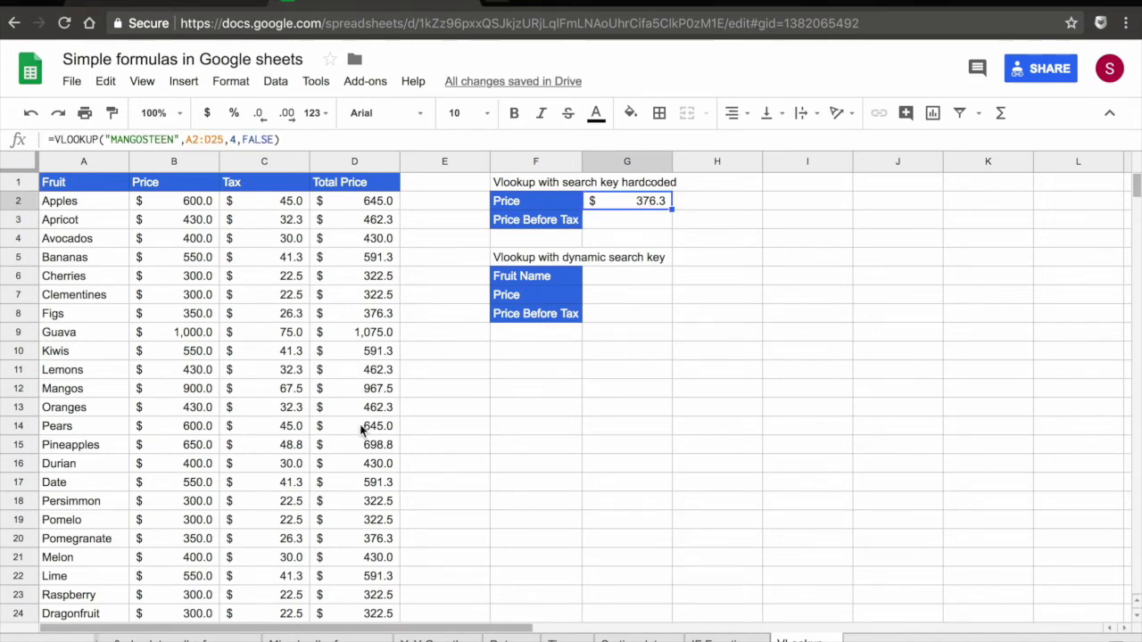
scroll(361, 430, "down", 2)
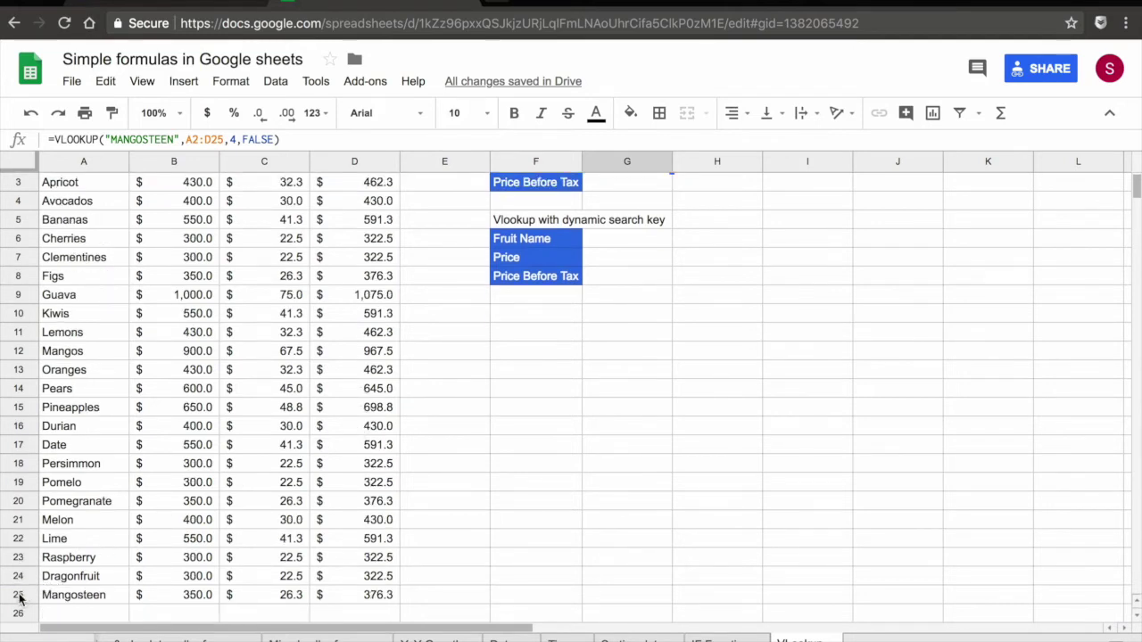
left_click(19, 595)
left_click(375, 598)
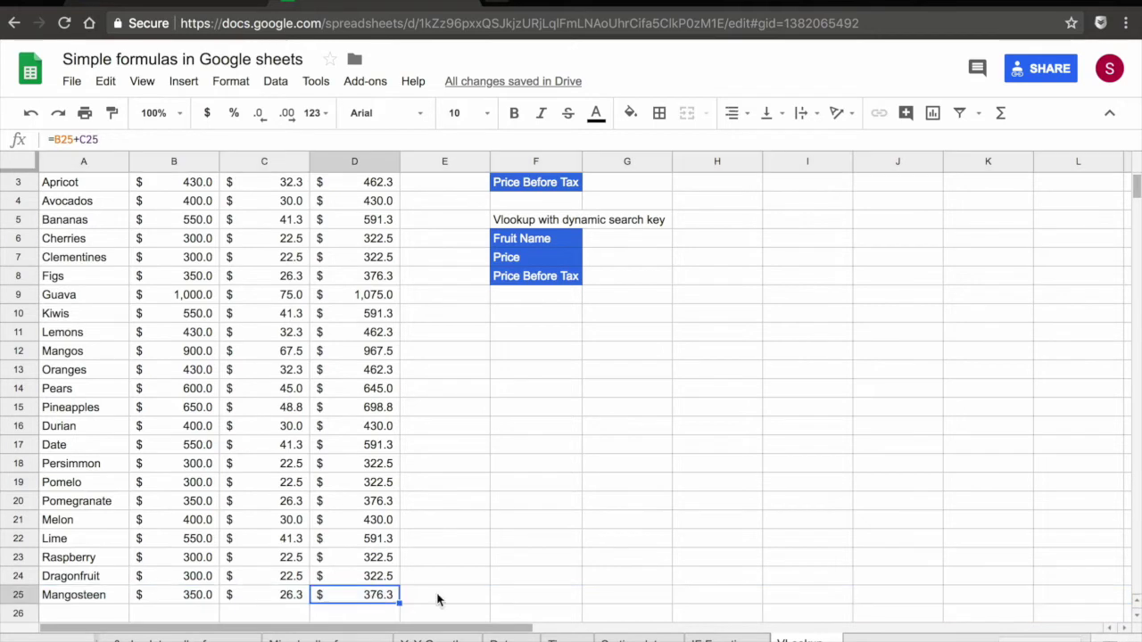
scroll(594, 600, "up", 2)
scroll(594, 601, "down", 2)
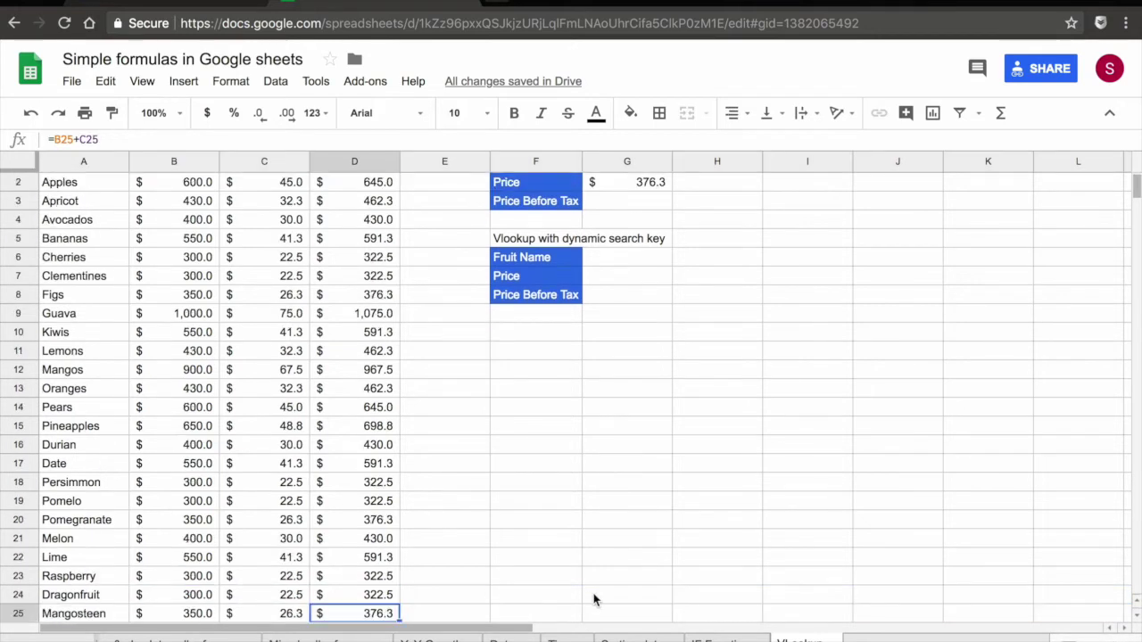
scroll(594, 599, "up", 2)
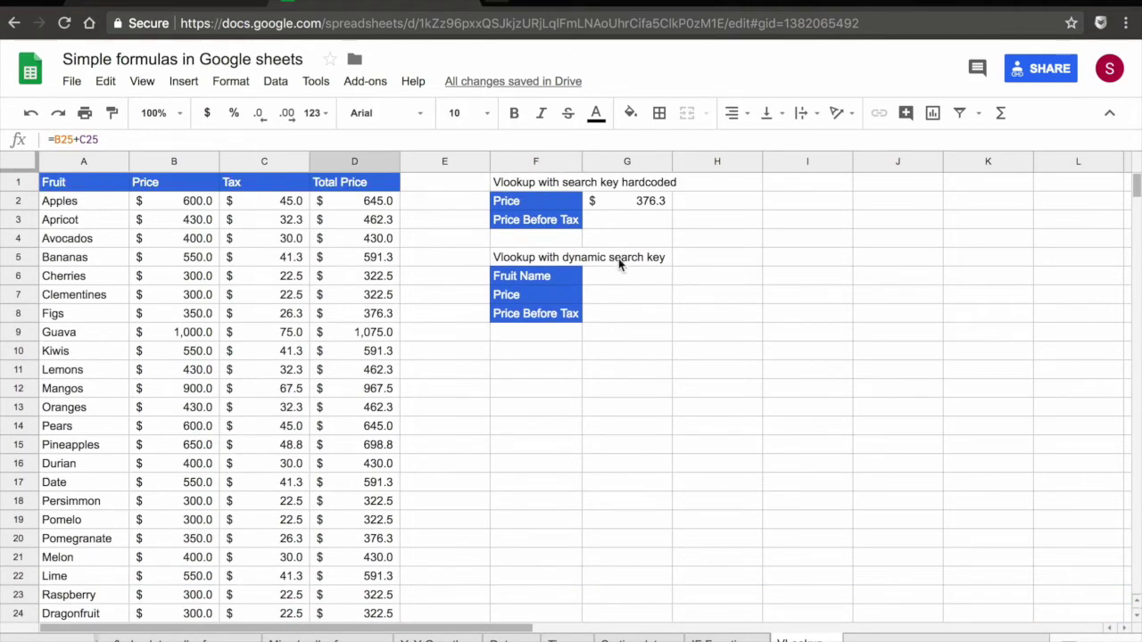
Step: Start a VLOOKUP formula in the hardcoded section's Price Before Tax cell G3 with "MANGOSTEEN" as the search key
left_click(617, 220)
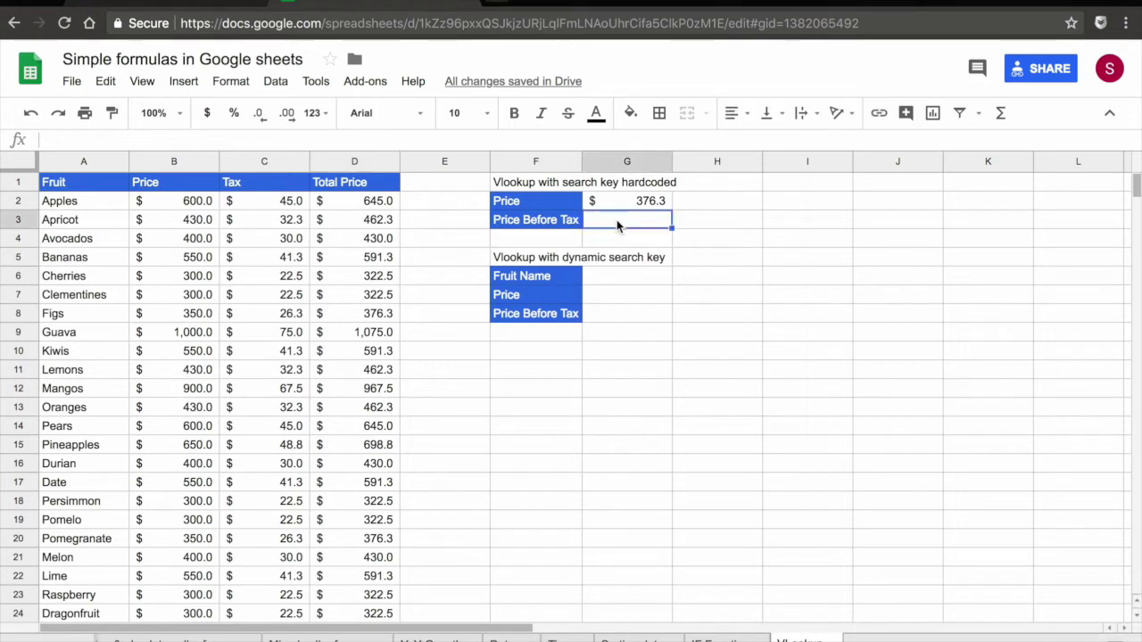
type("=V")
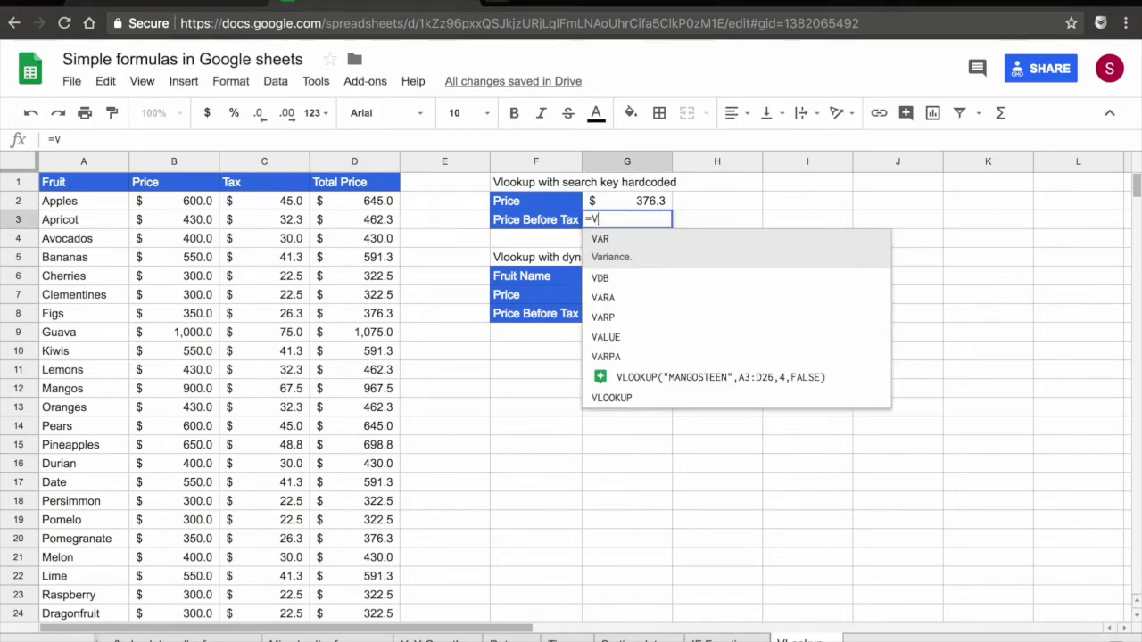
type("LOO")
mouse_move(615, 272)
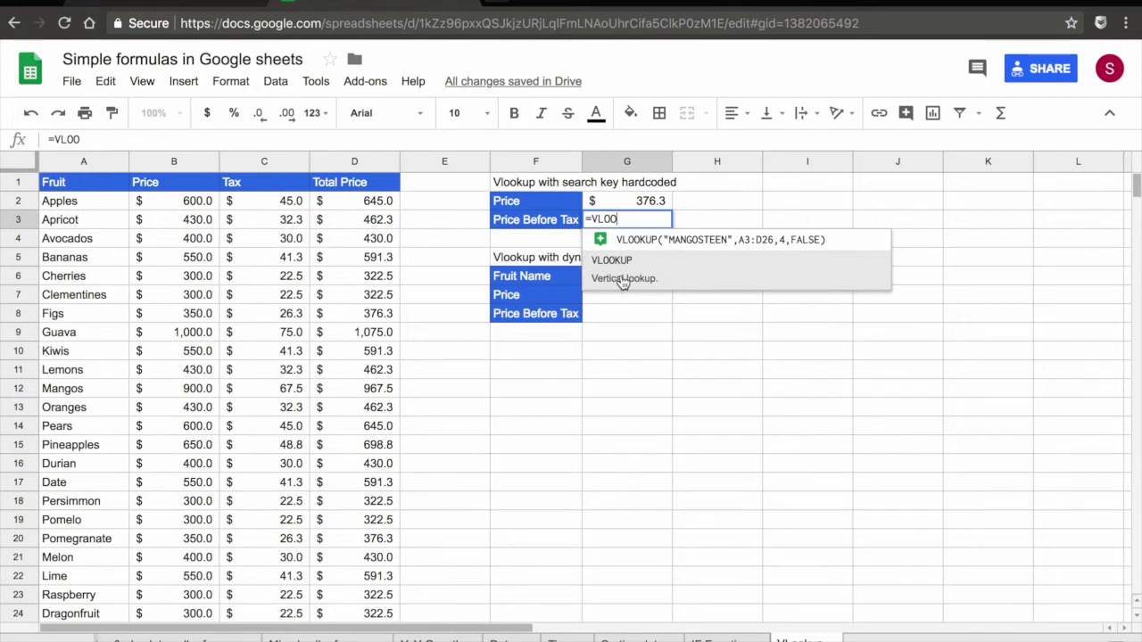
left_click(623, 282)
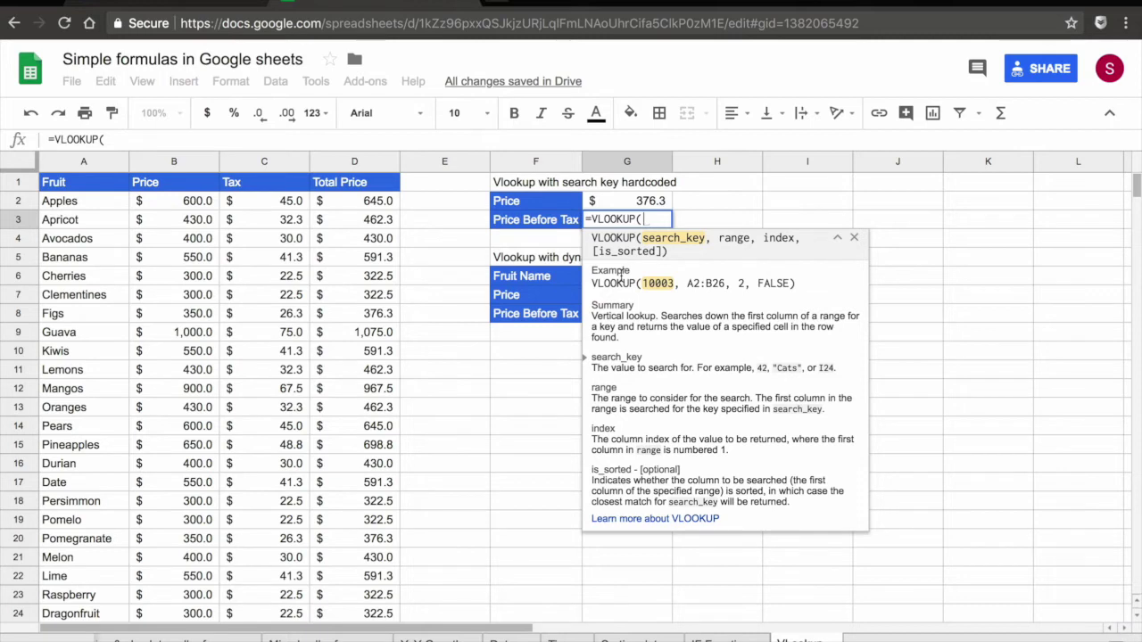
type("\"")
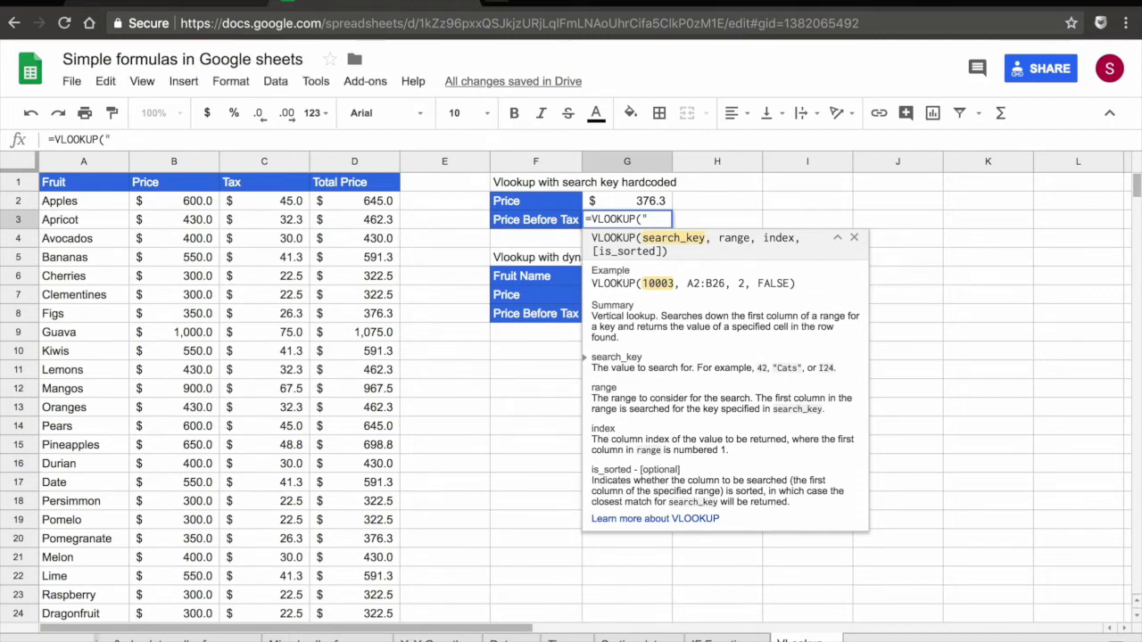
type("MANGOSTEE")
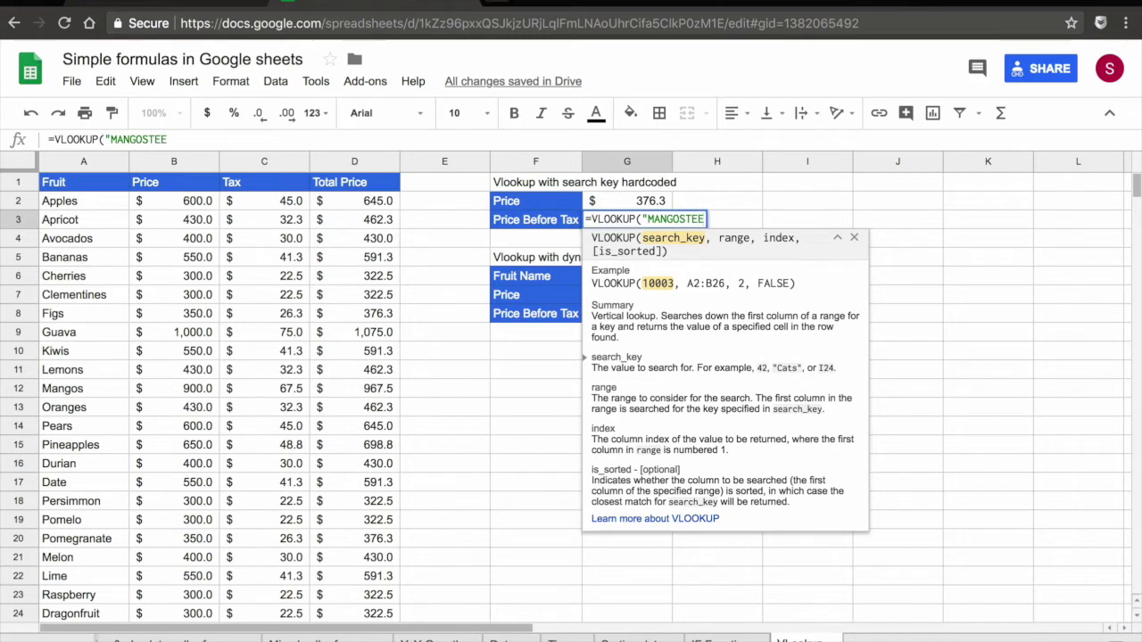
type("N\",")
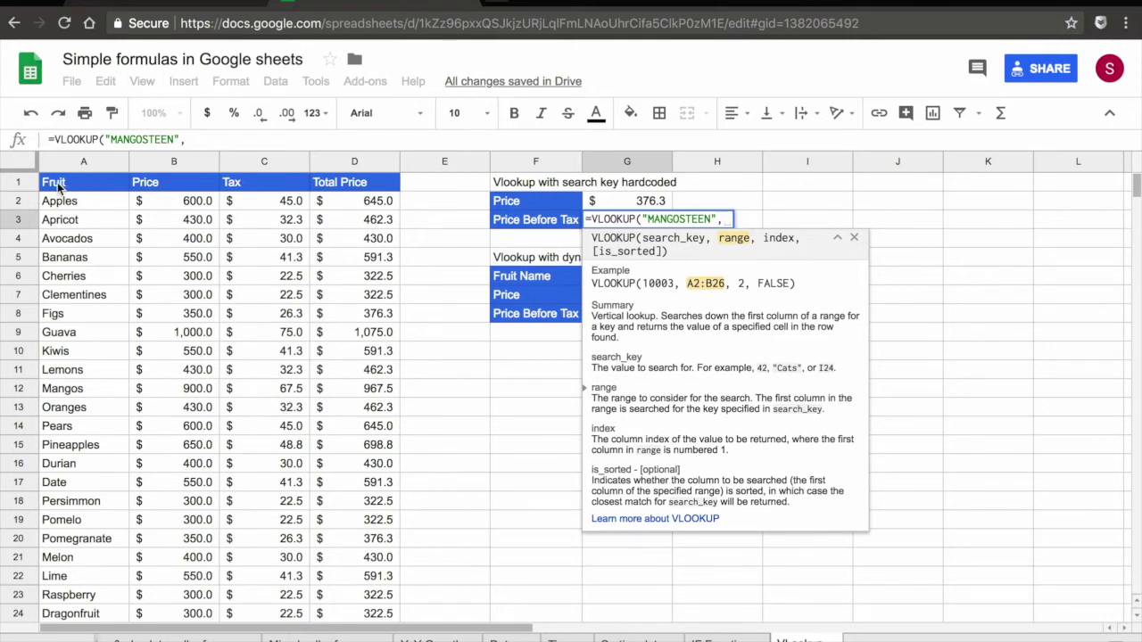
Step: Complete the G3 VLOOKUP with whole columns A:D as the range, column index 2 and 0 for is_sorted
left_click_drag(64, 166, 373, 163)
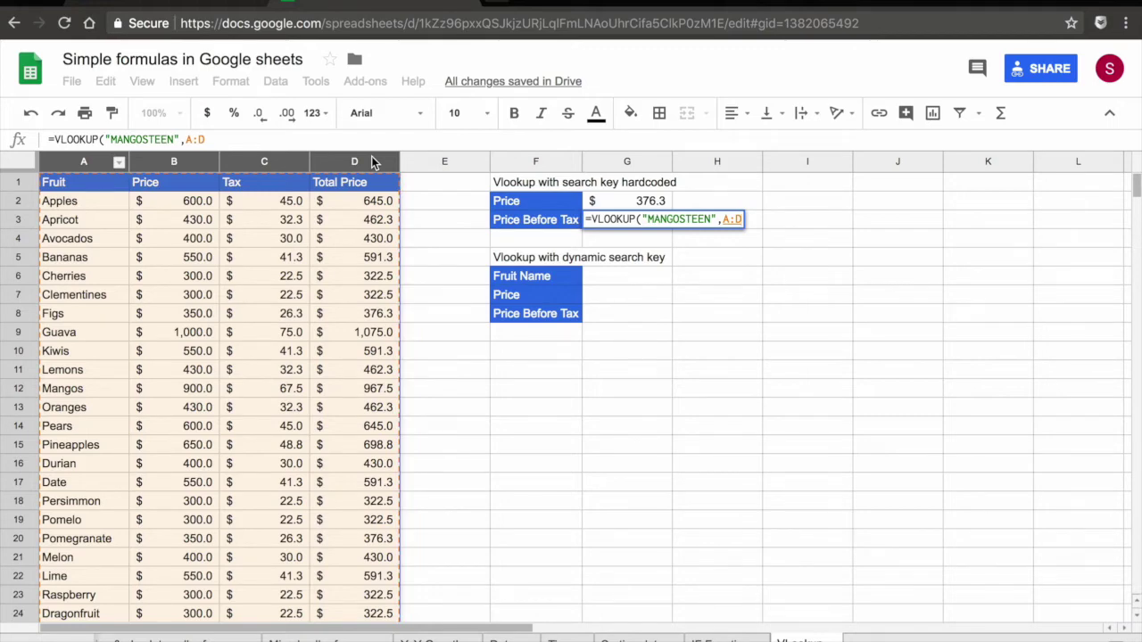
type(",")
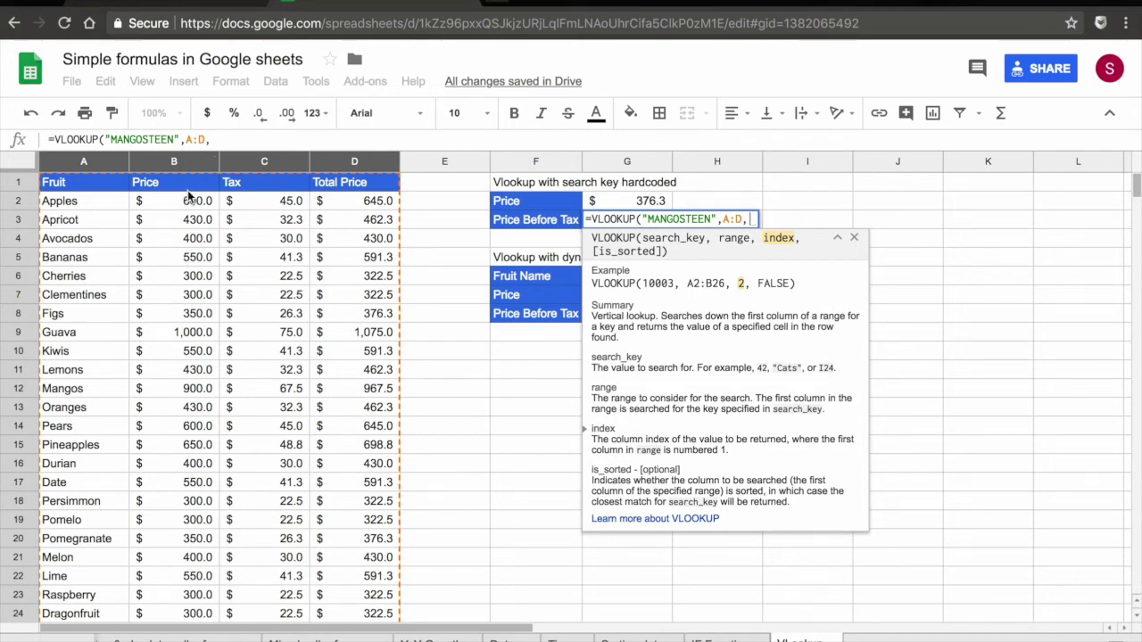
type("2,")
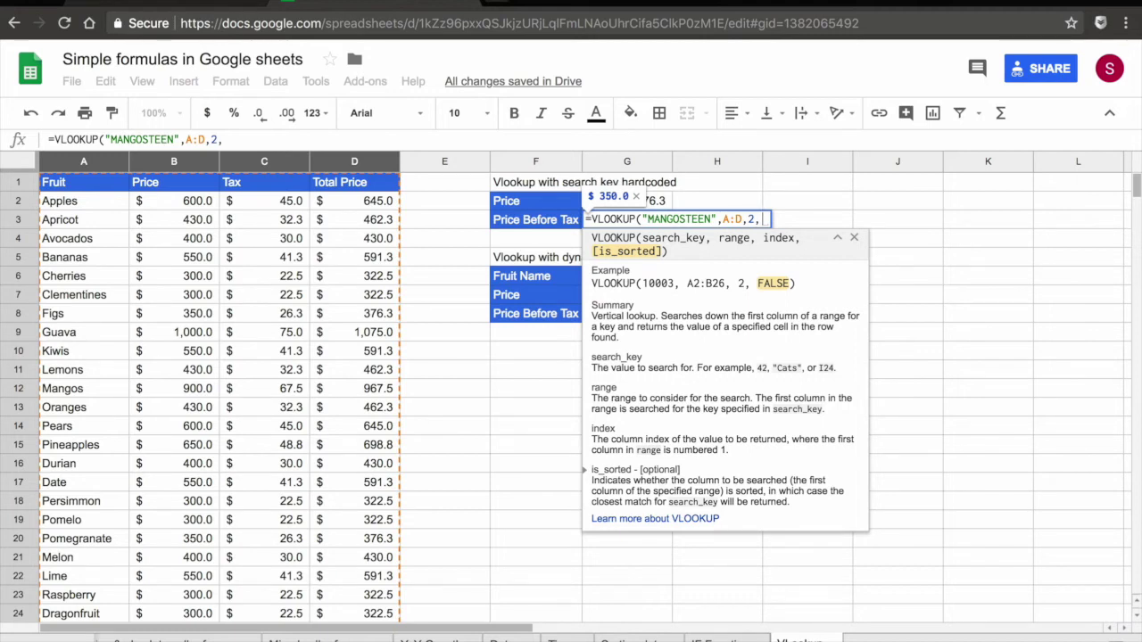
type("0")
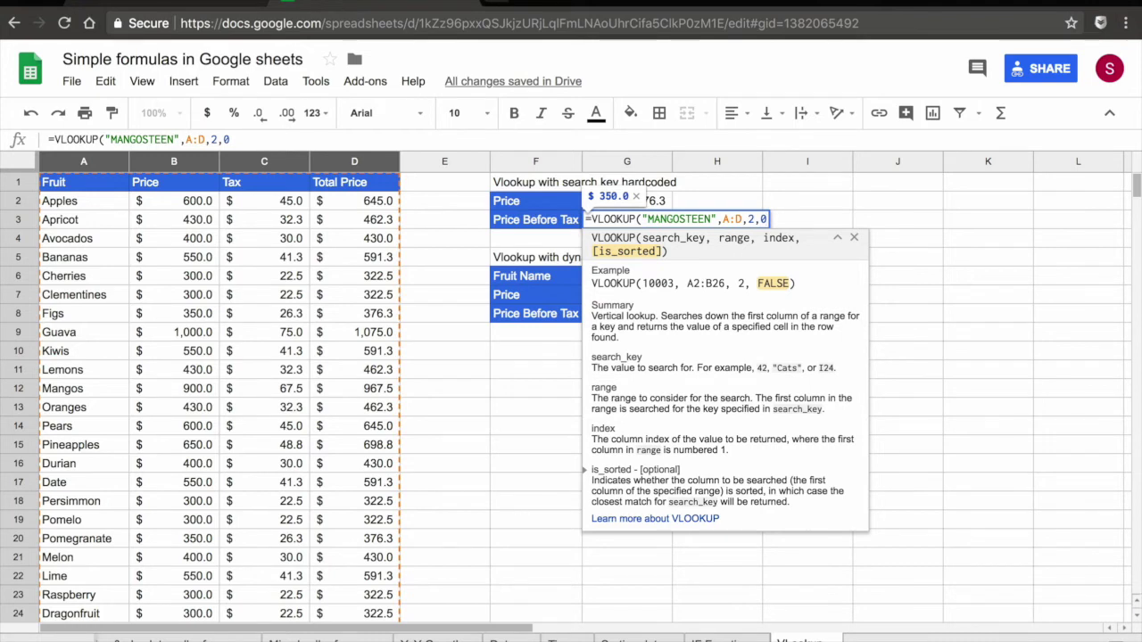
key("Return")
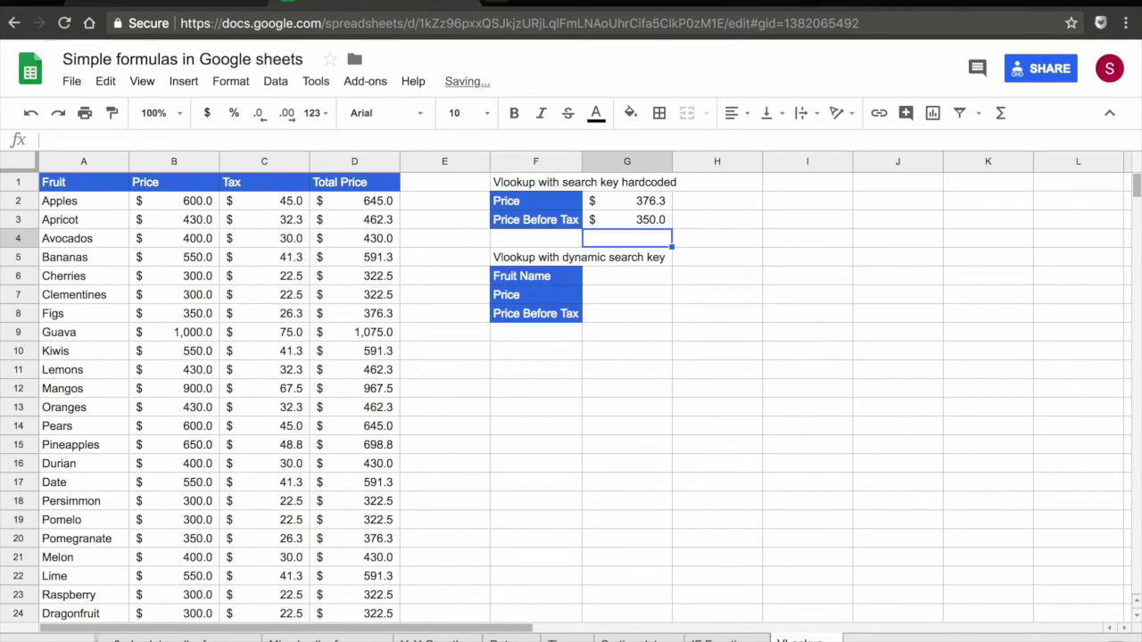
Step: Compare the G3 lookup result with the Price in the Mangosteen row and review the G3 formula
left_click(663, 223)
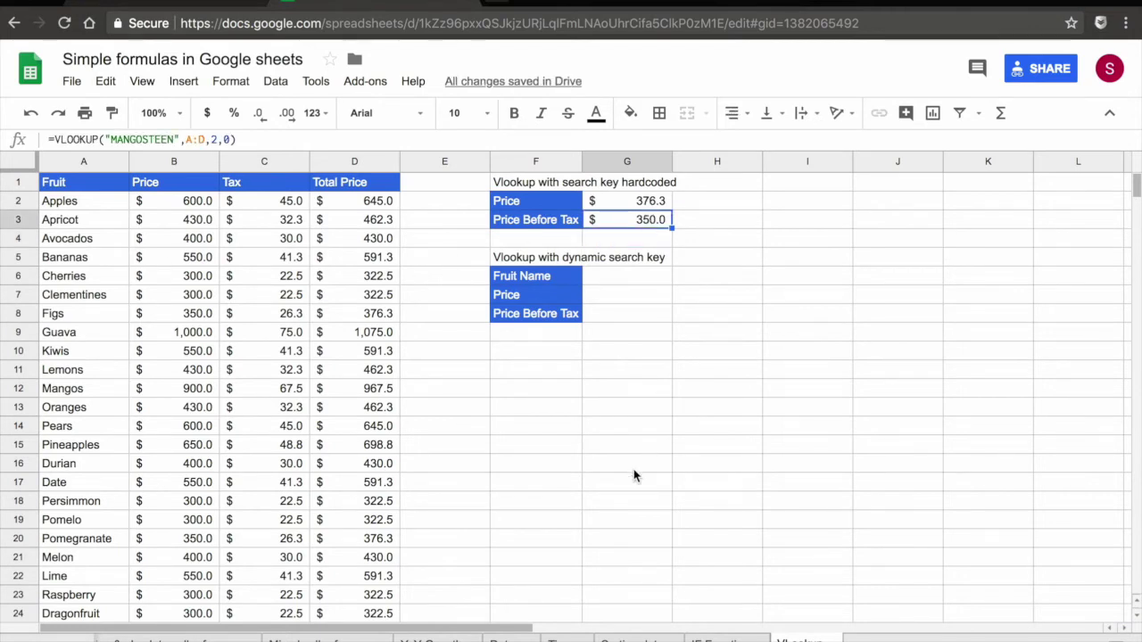
scroll(153, 471, "down", 2)
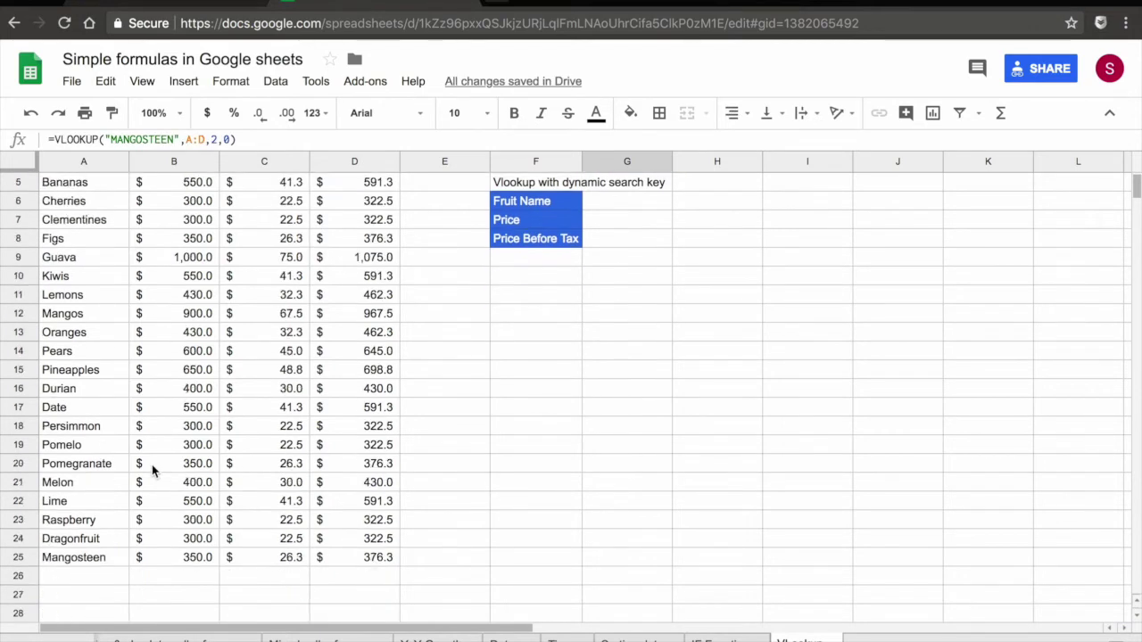
left_click(18, 558)
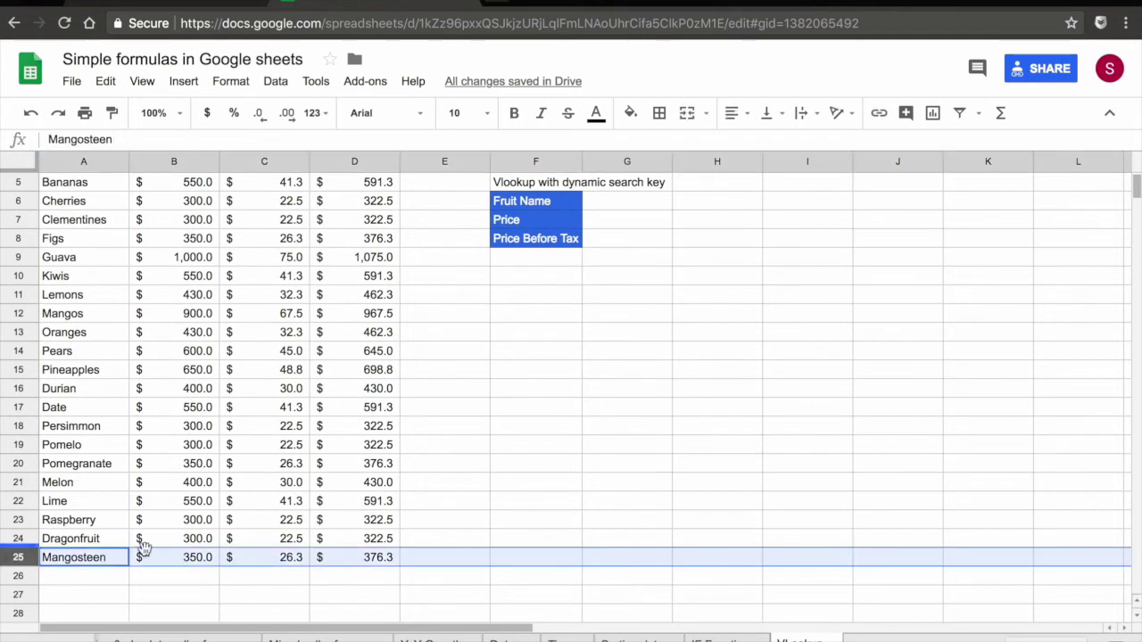
scroll(416, 522, "up", 2)
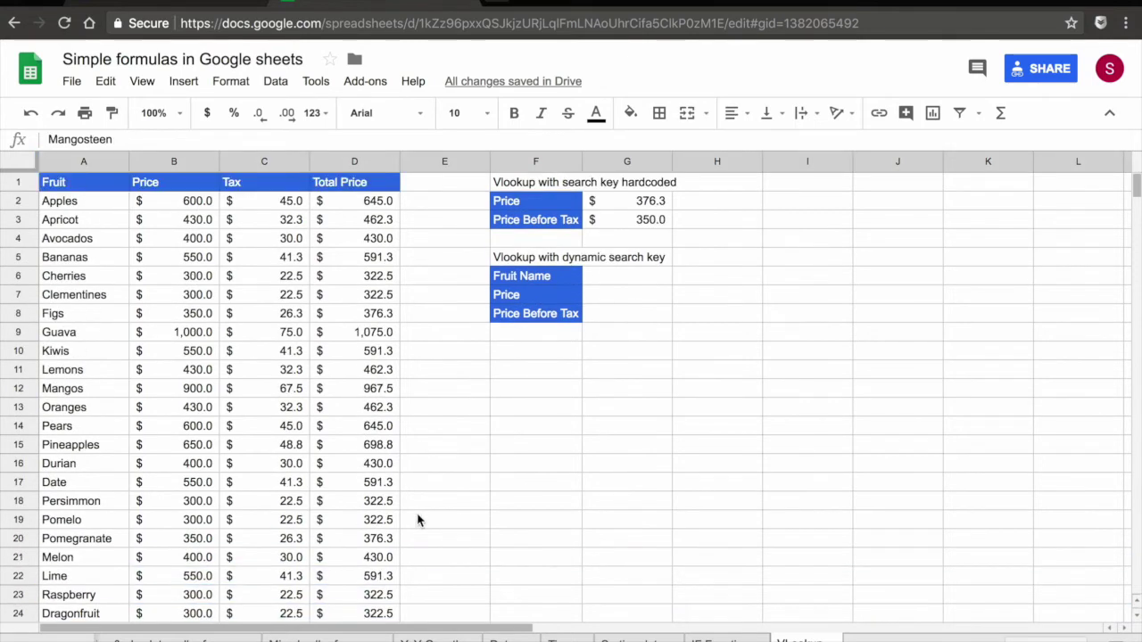
double_click(654, 221)
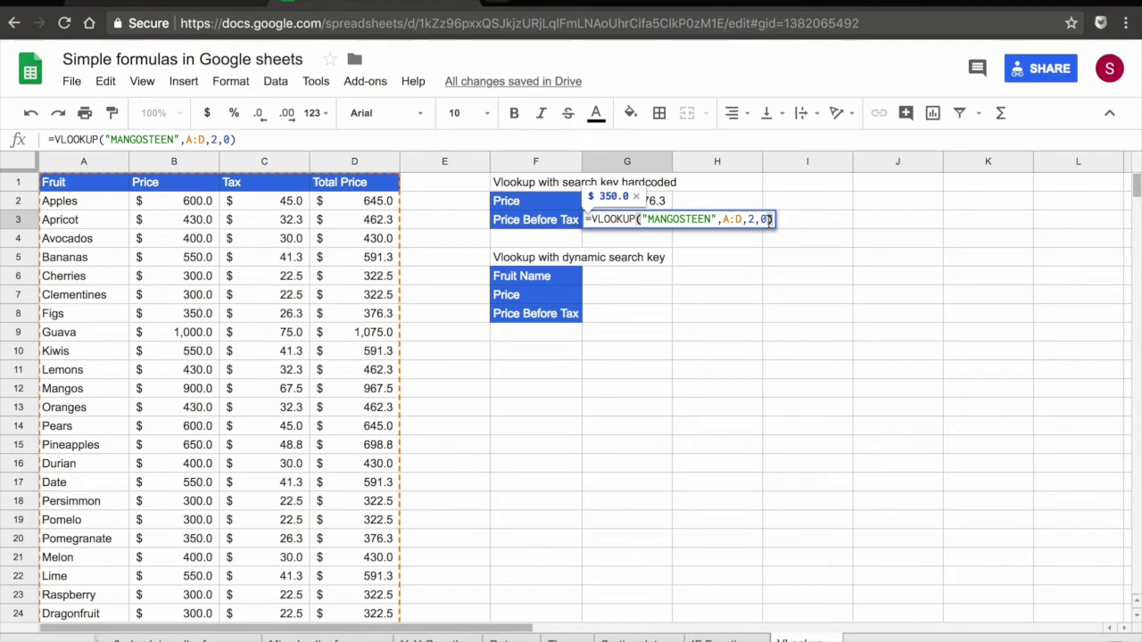
key("Return")
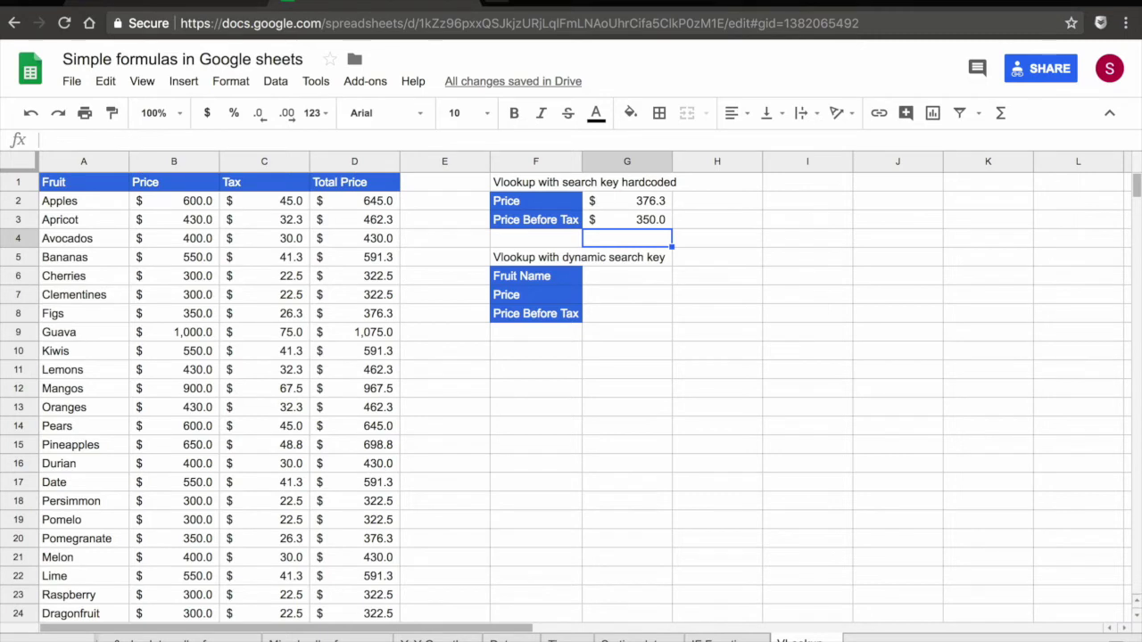
Step: Start a VLOOKUP formula in the dynamic section's Price cell G7 with Fruit Name cell G6 as the search key
left_click(631, 296)
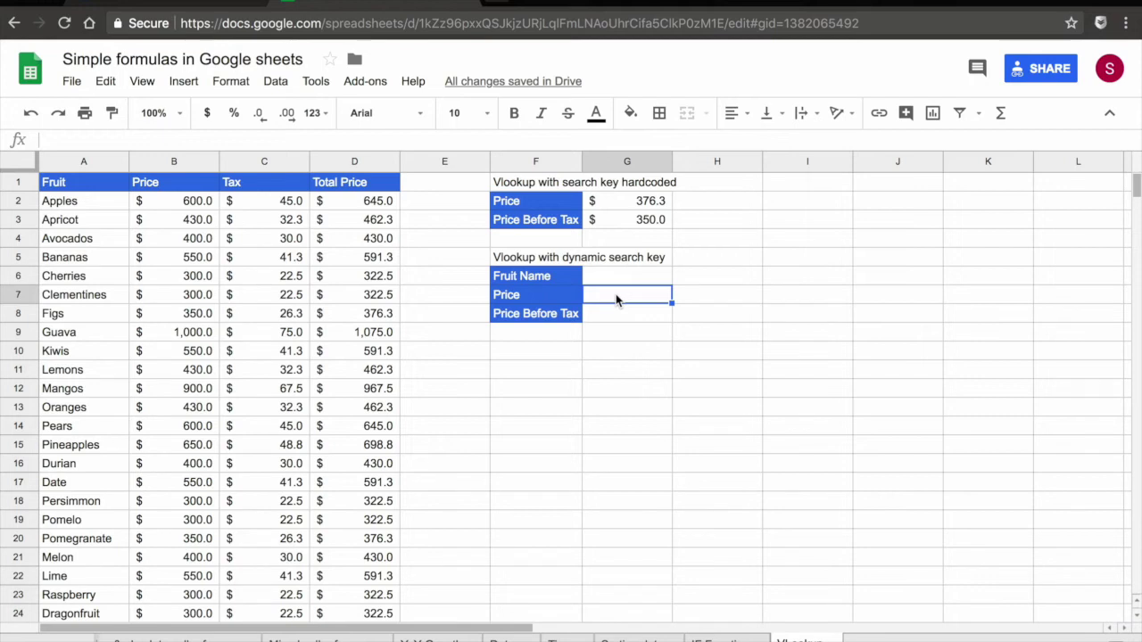
type("=VLO")
left_click(657, 330)
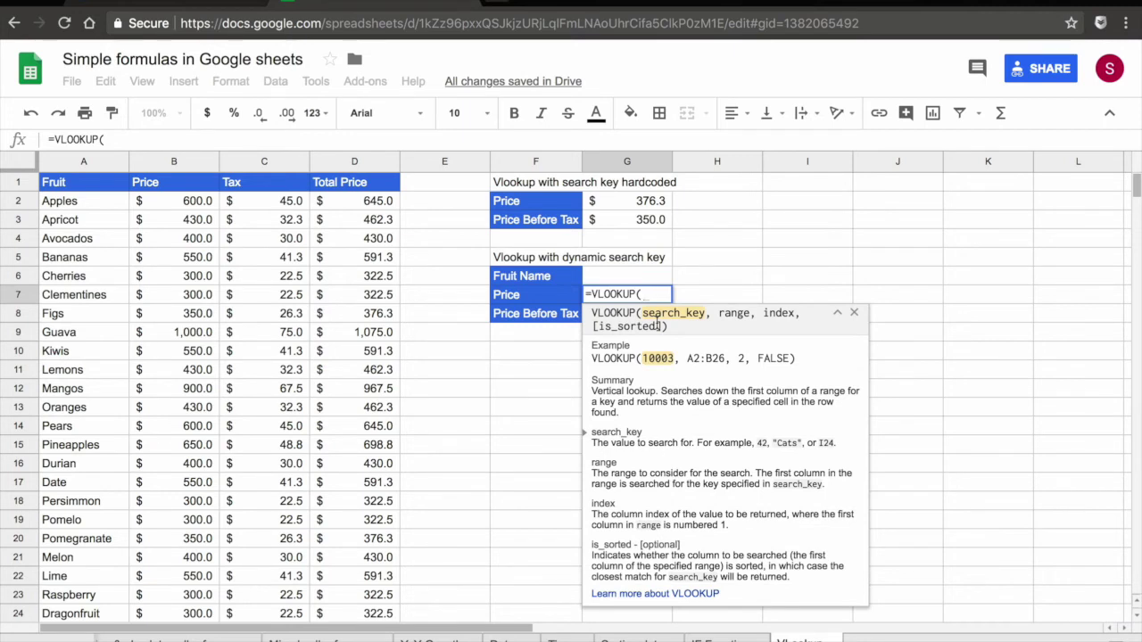
left_click(613, 275)
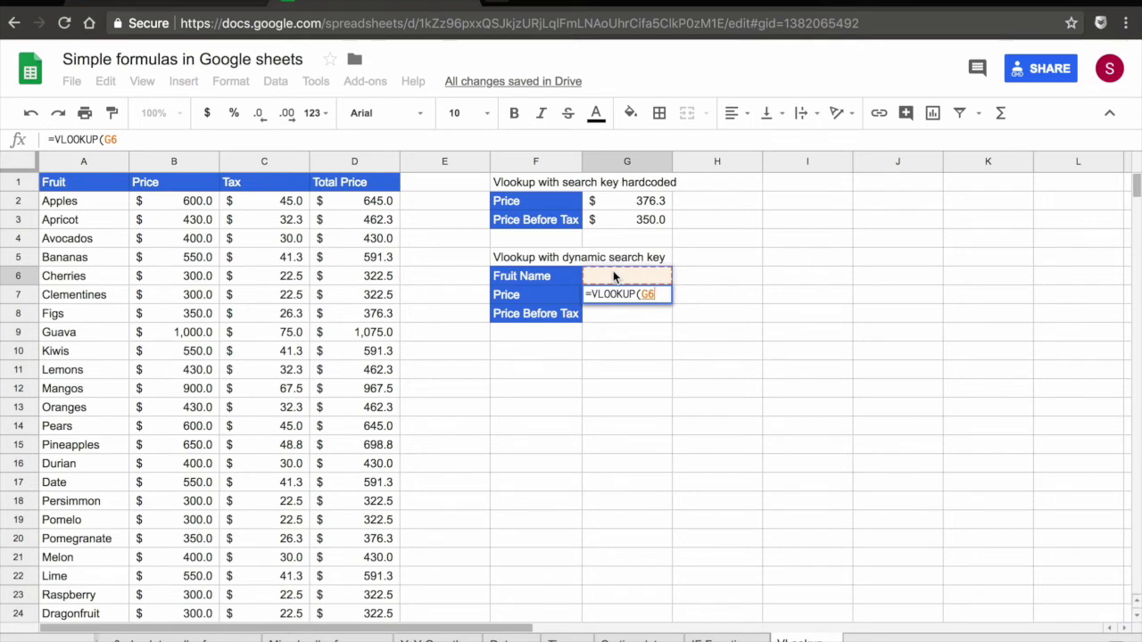
type(",")
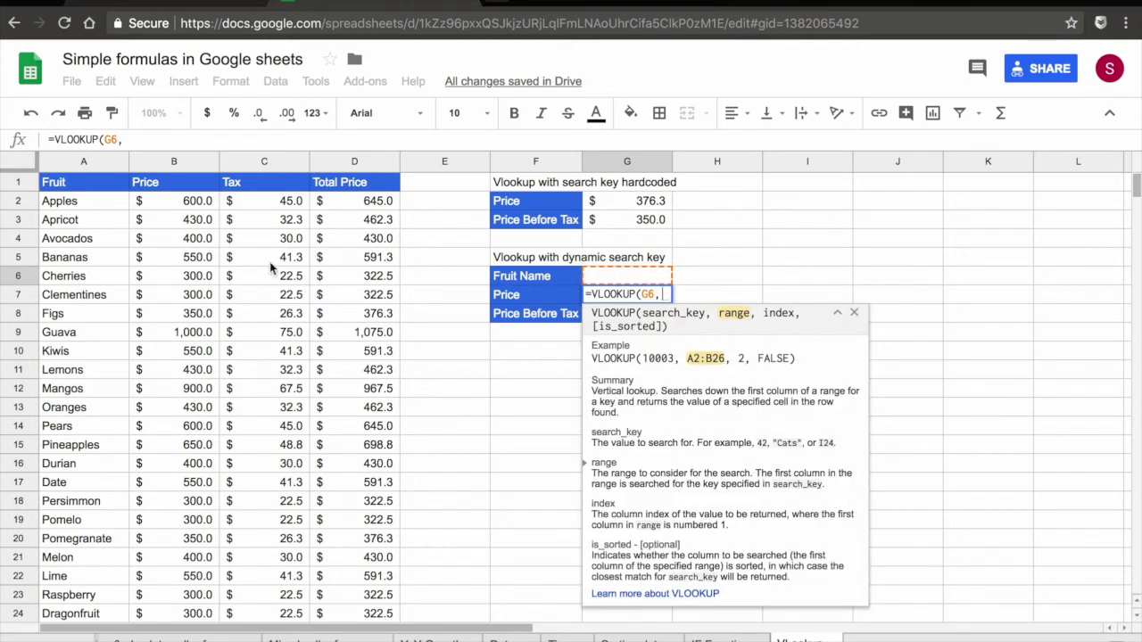
Step: Complete the G7 VLOOKUP with the range A1:D25, column index 4 and 0 for is_sorted
left_click(59, 182)
left_click_drag(125, 200, 384, 439)
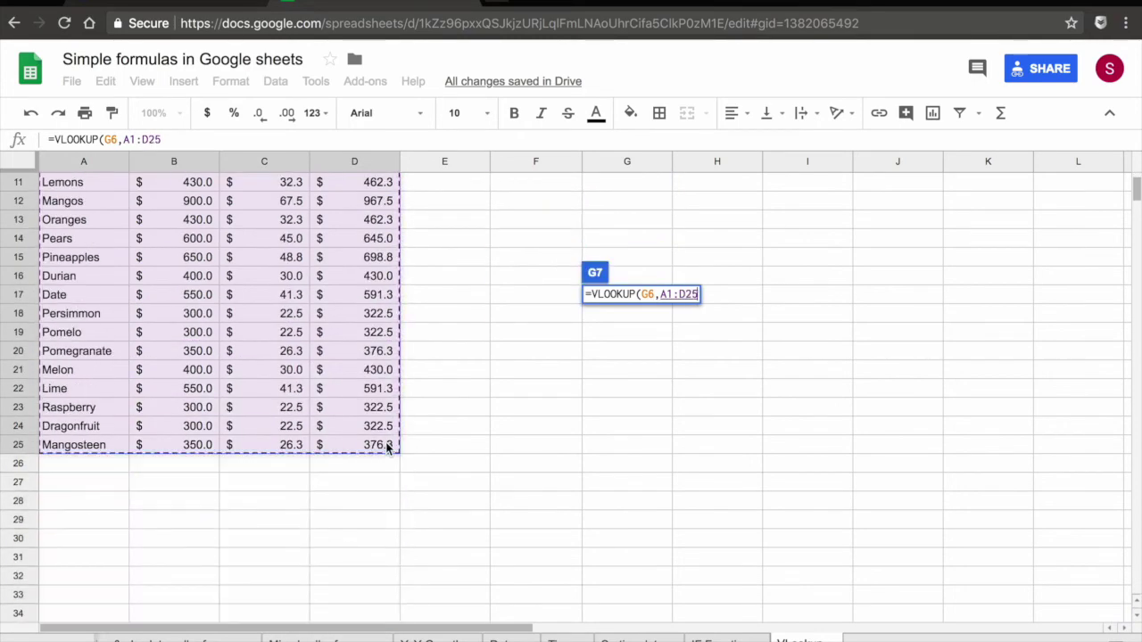
scroll(387, 446, "up", 2)
scroll(387, 446, "up", 1)
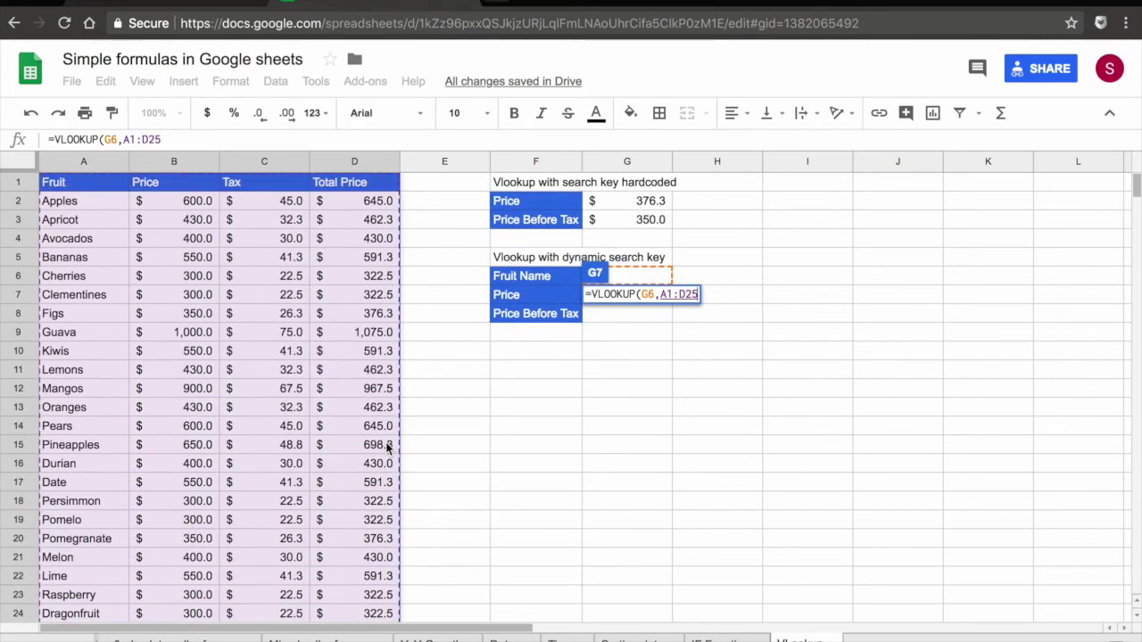
type(",")
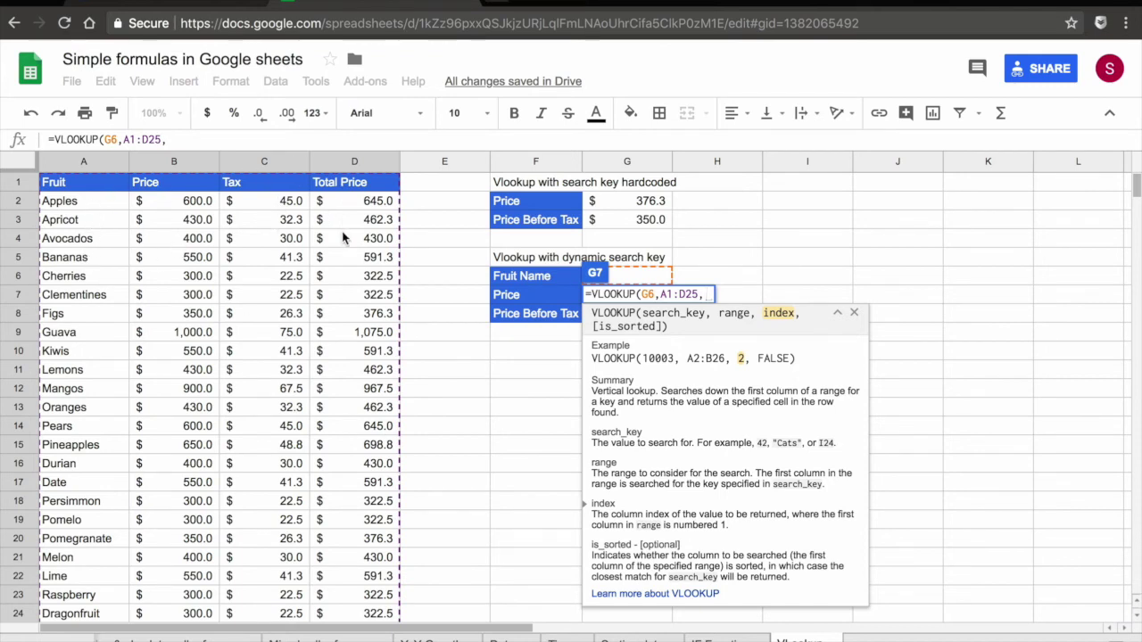
type("4,0")
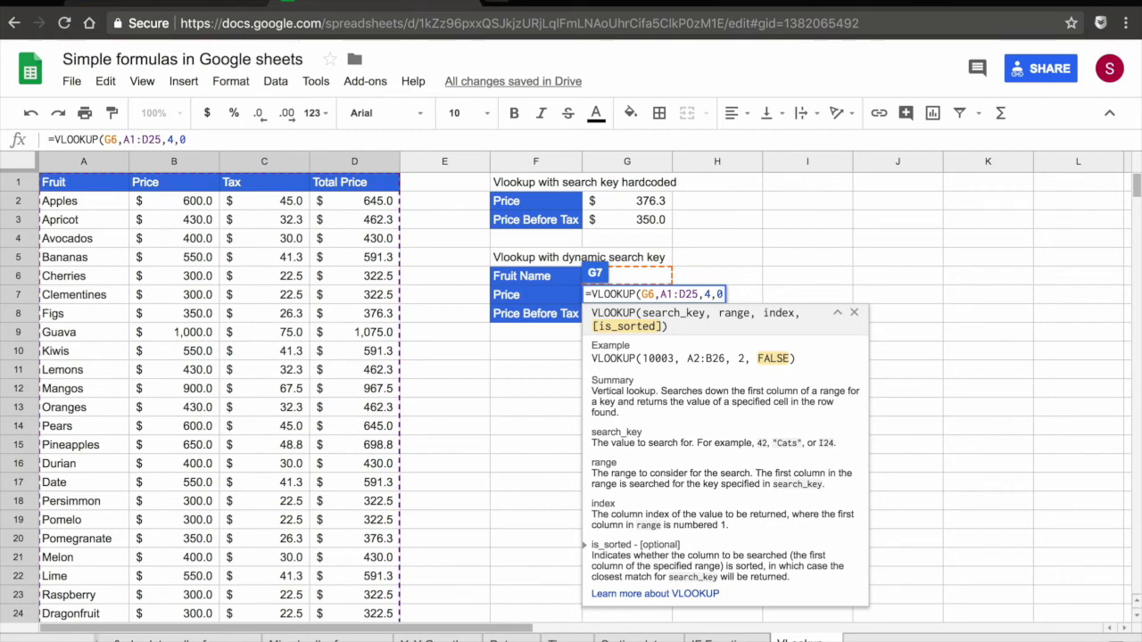
key("Return")
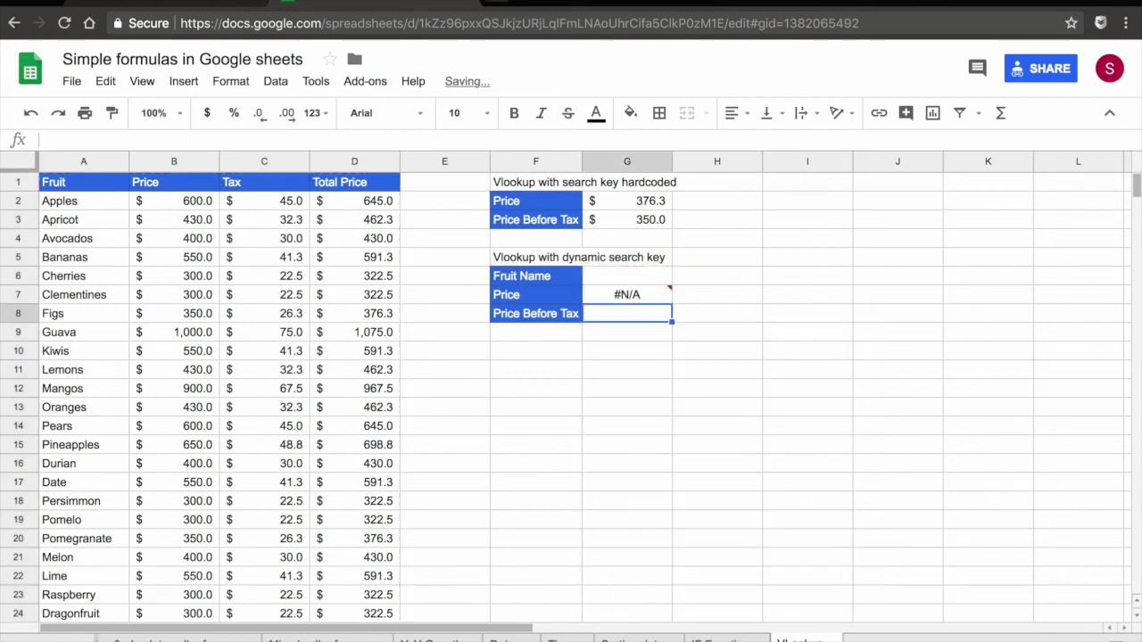
Step: Enter FIGS in the dynamic section's Fruit Name cell G6 to test the Price lookup
left_click(653, 294)
left_click(641, 274)
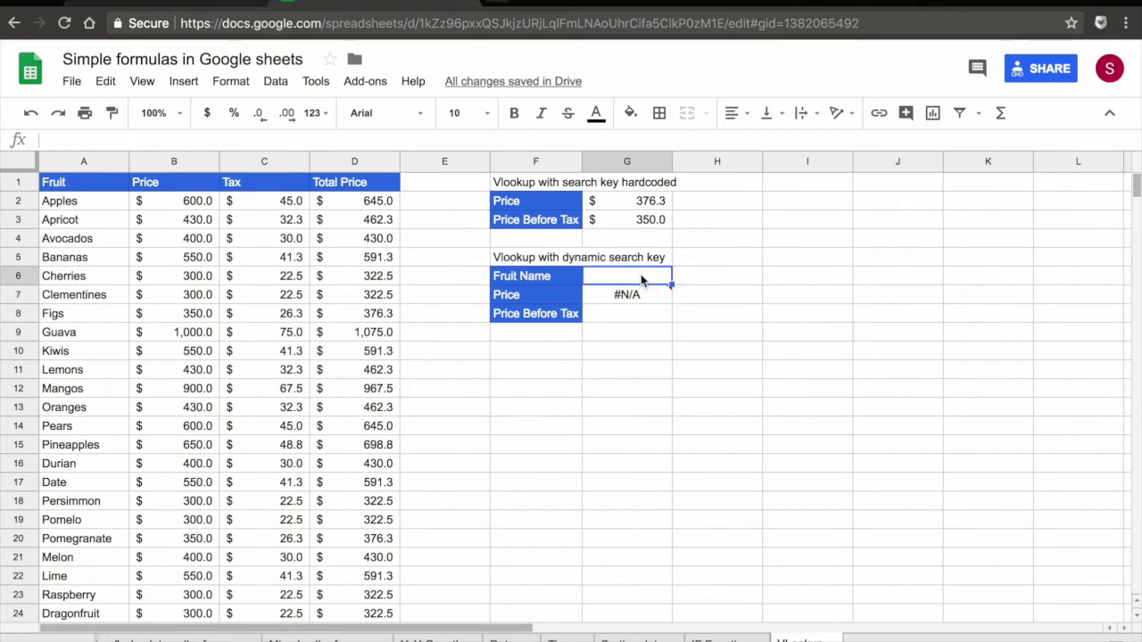
type("FIGS")
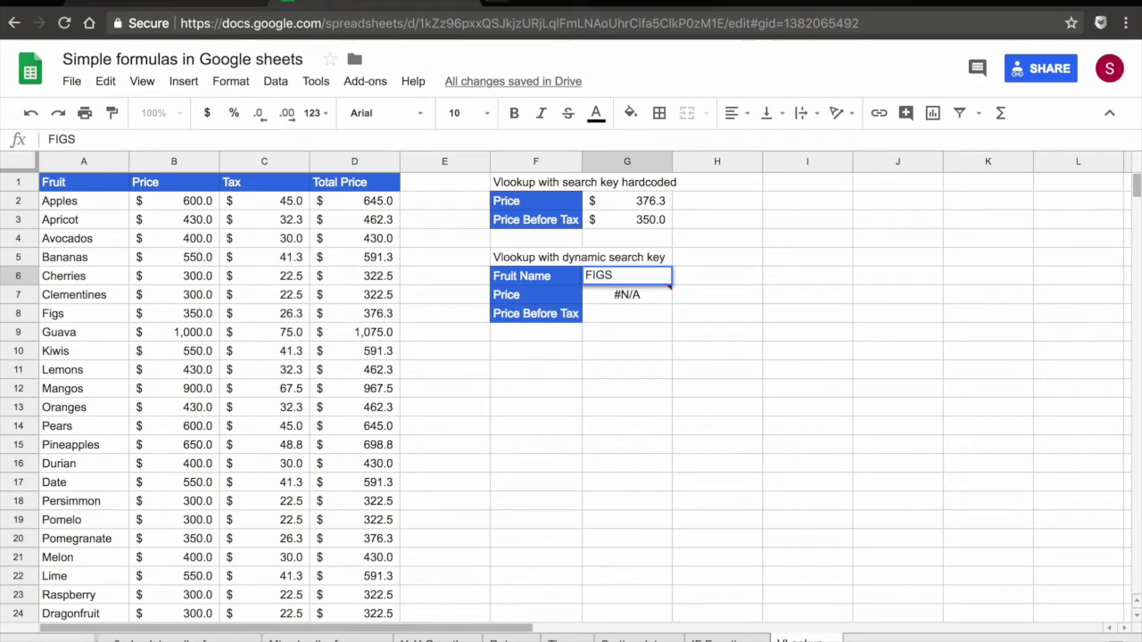
key("Return")
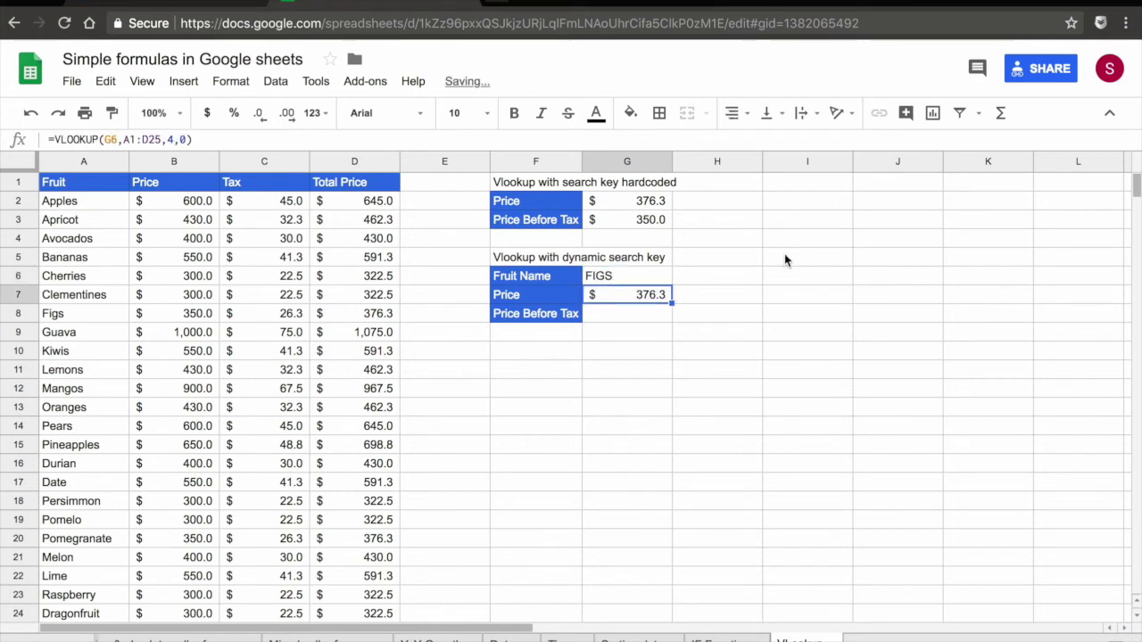
Step: Change the fruit name in G6 to MELON to look up another fruit's price
left_click(633, 278)
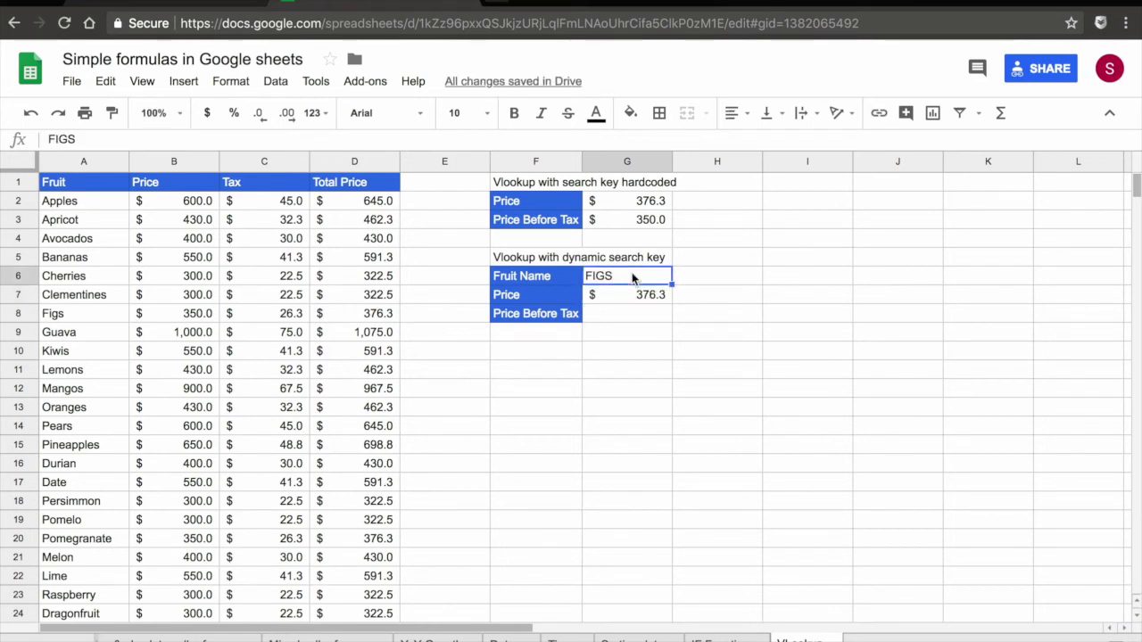
type("MELON")
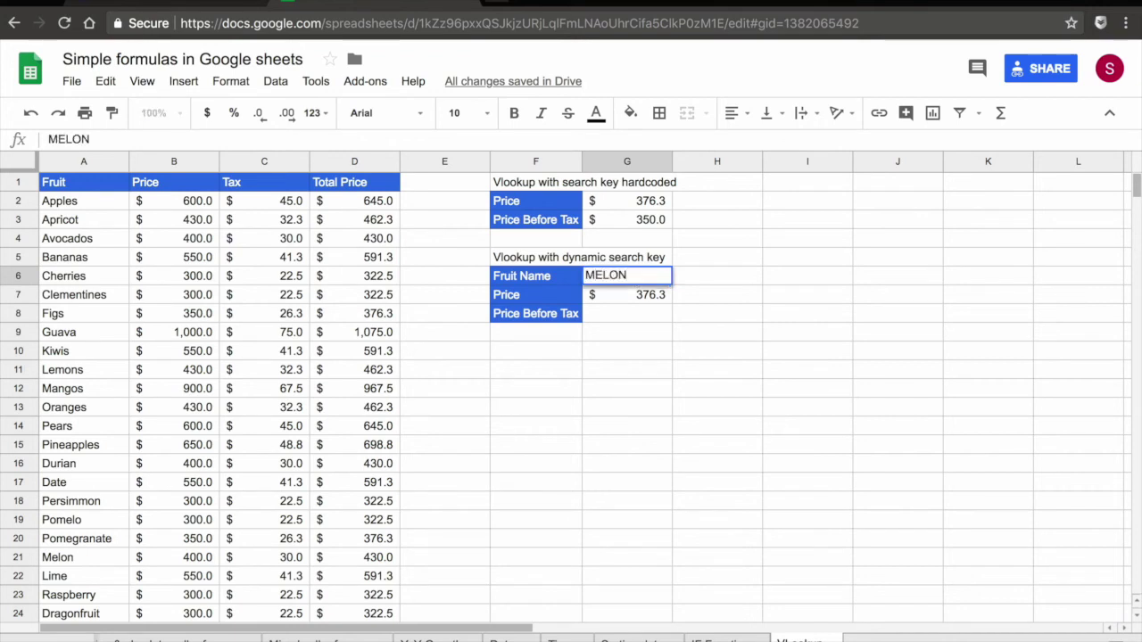
key("Return")
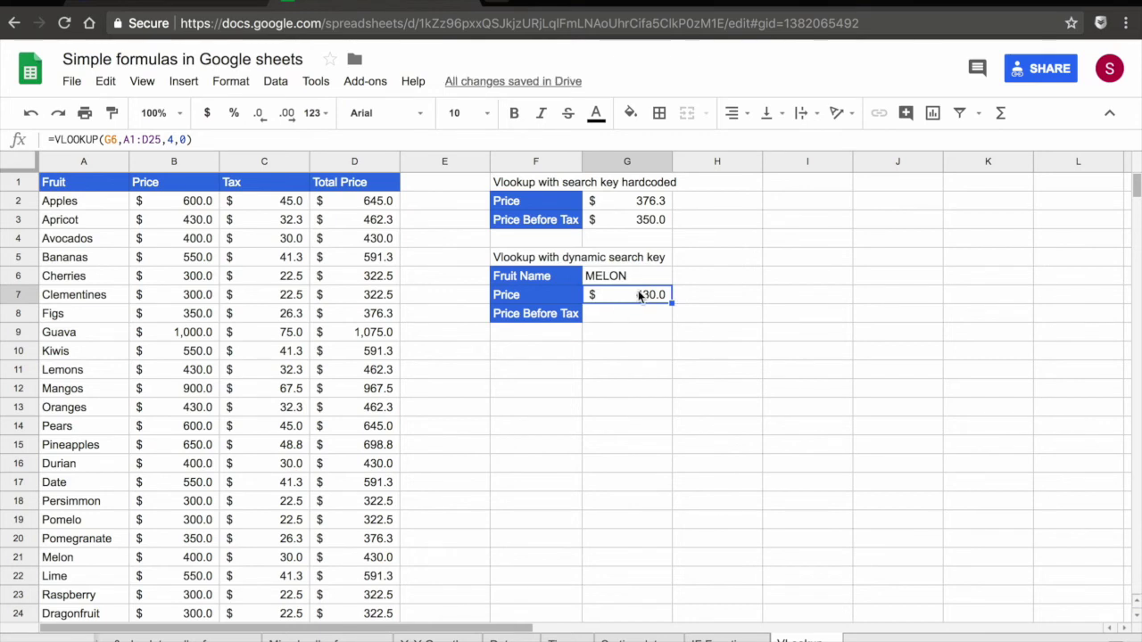
Step: Start a VLOOKUP formula in the dynamic section's Price Before Tax cell G8 with Fruit Name cell G6 as the search key
left_click(626, 317)
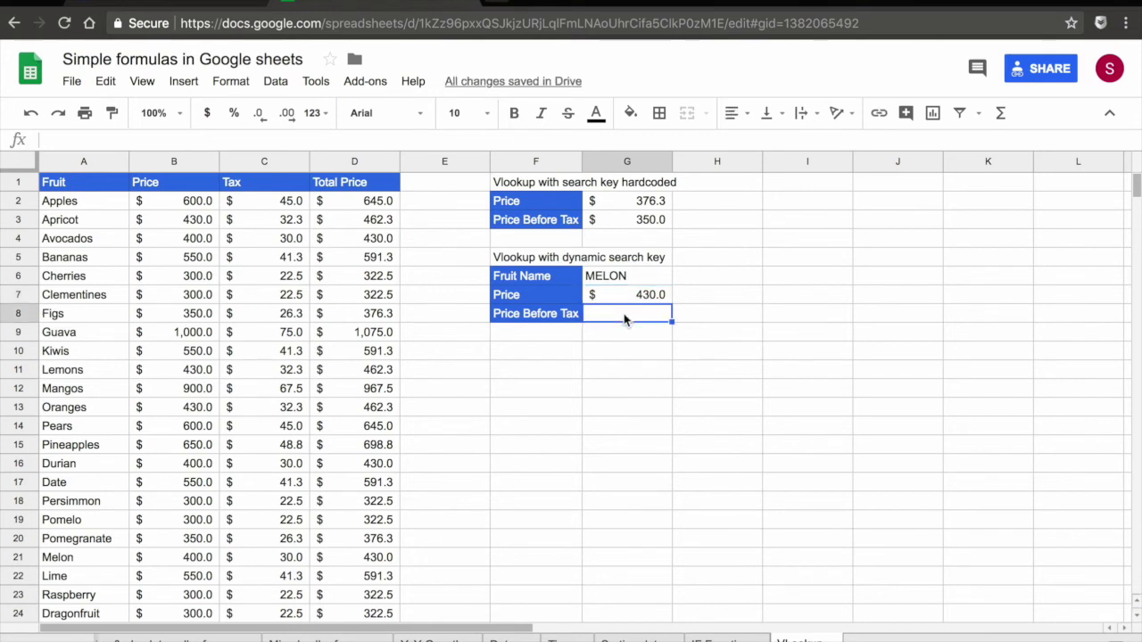
type("=VLO")
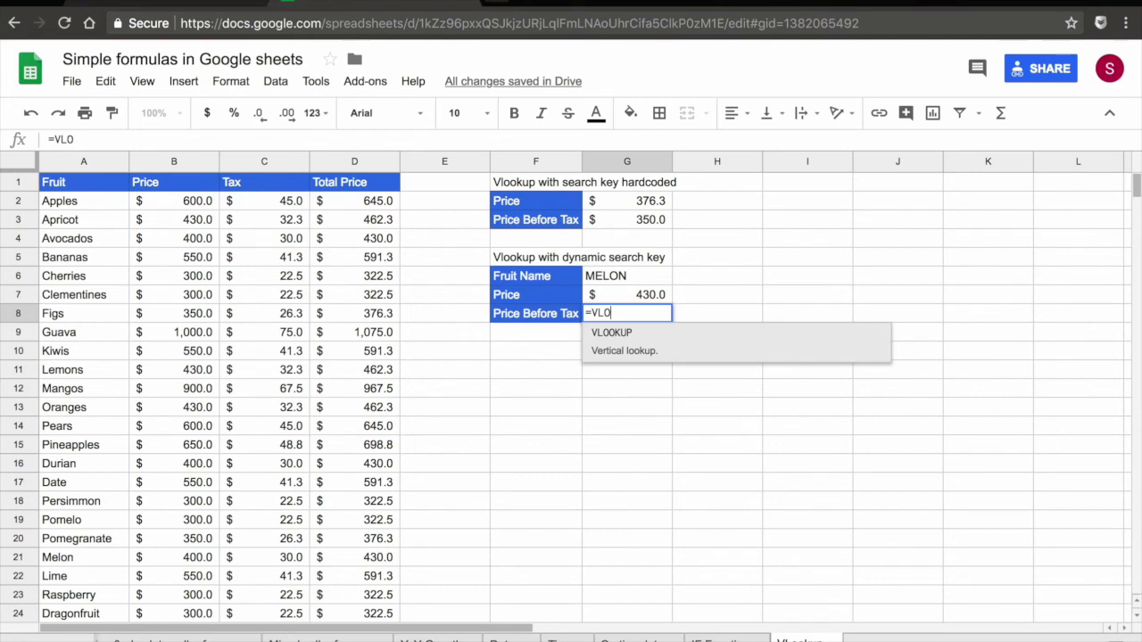
left_click(662, 342)
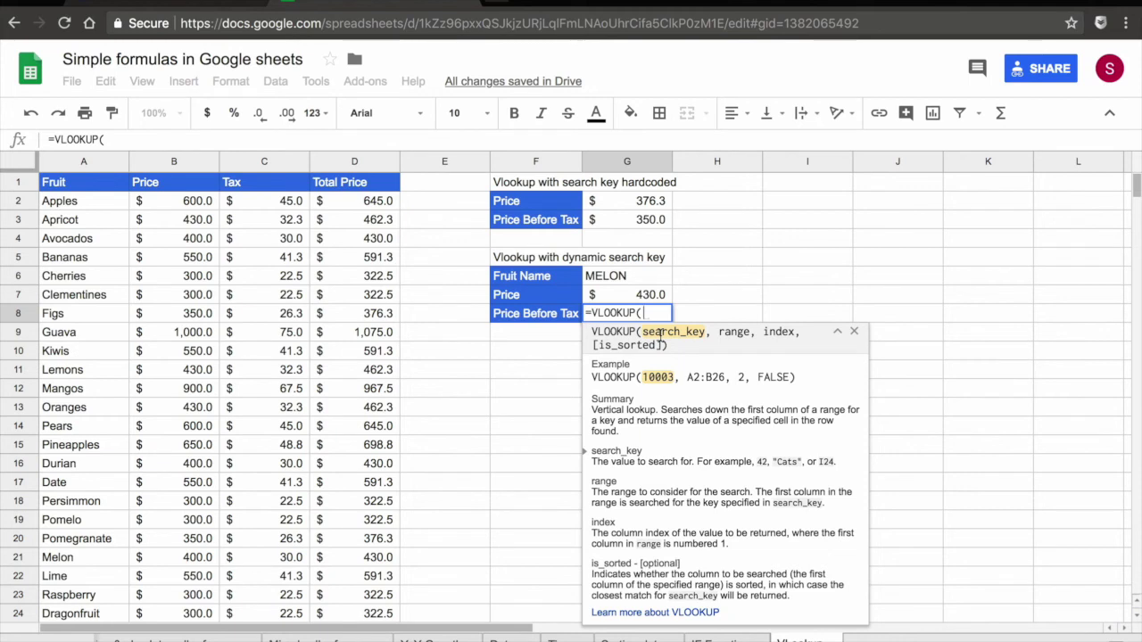
left_click(628, 277)
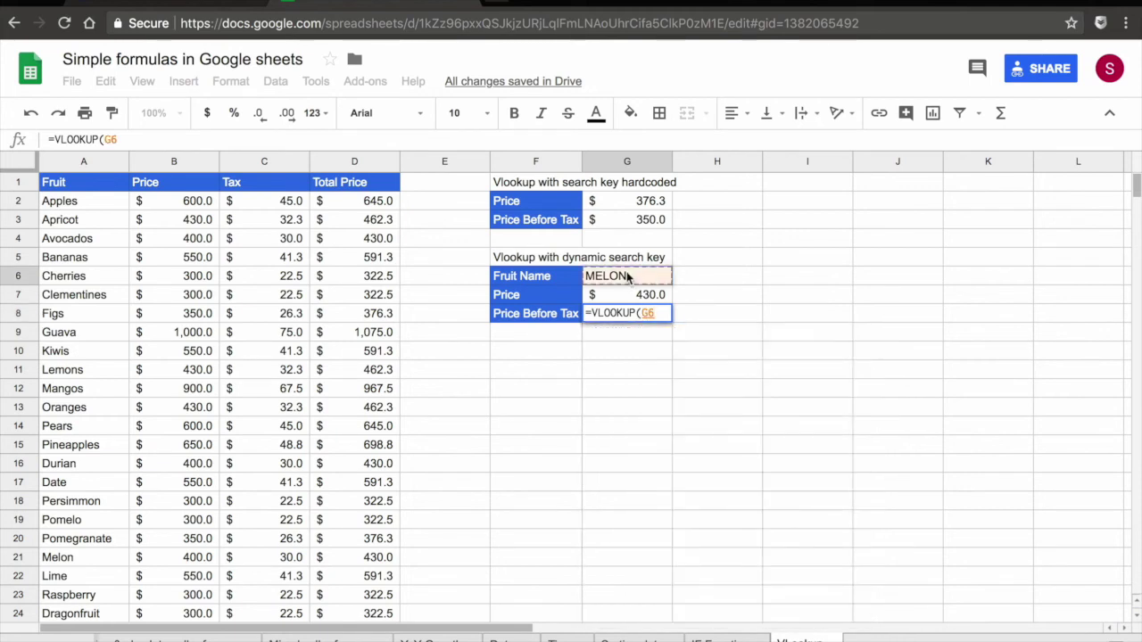
type(",")
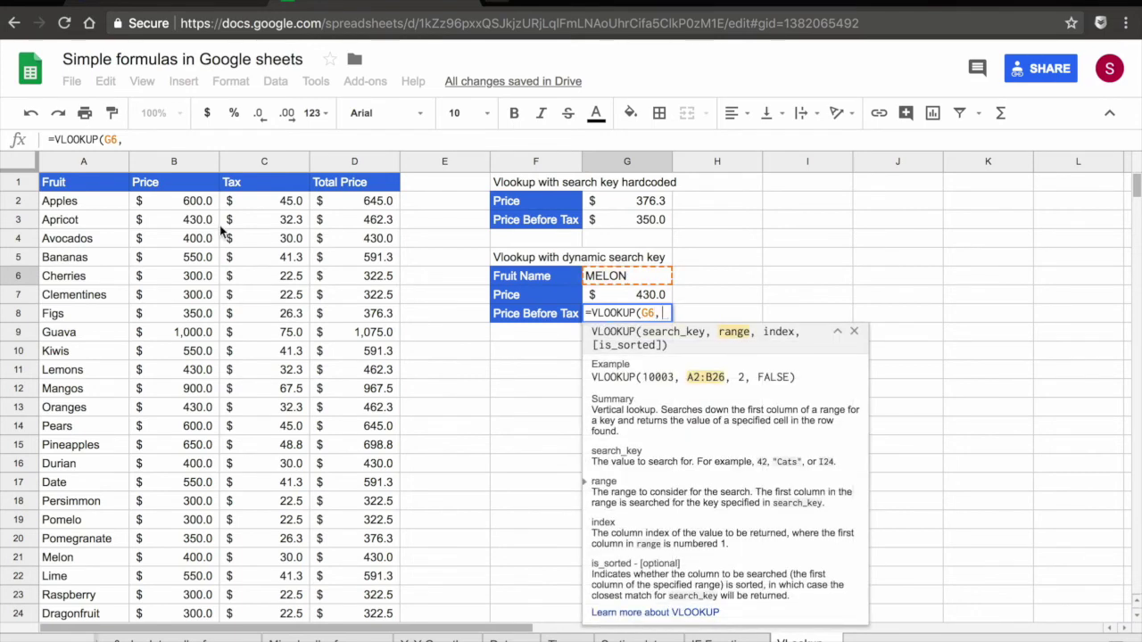
Step: Complete the G8 VLOOKUP with whole columns A:D as the range, column index 2 and 0 for is_sorted
left_click_drag(76, 159, 353, 163)
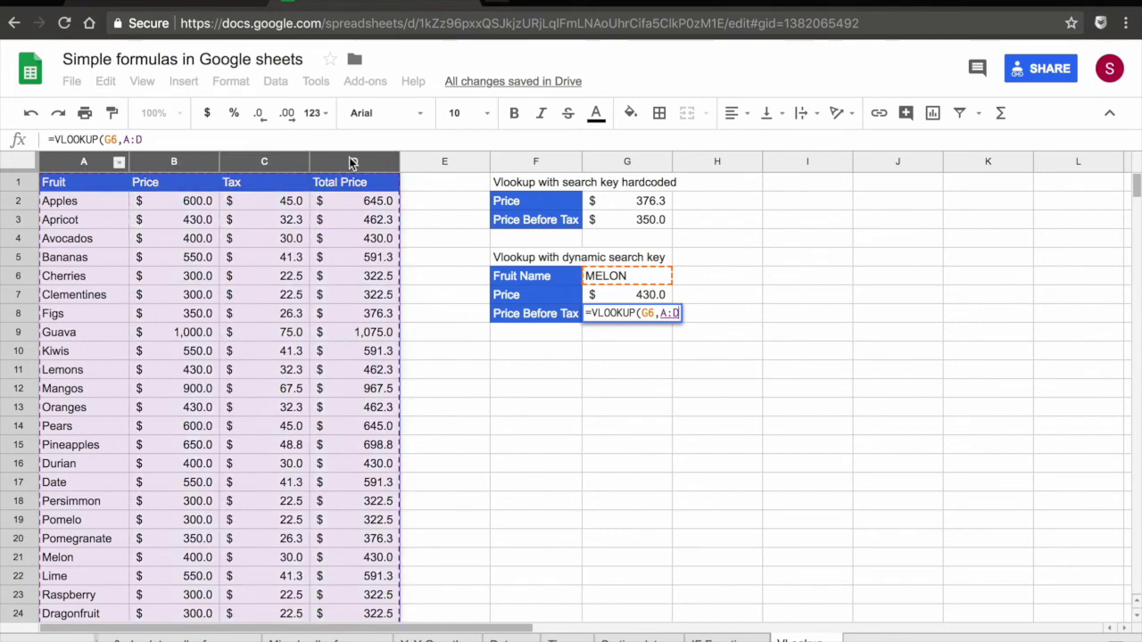
type(",")
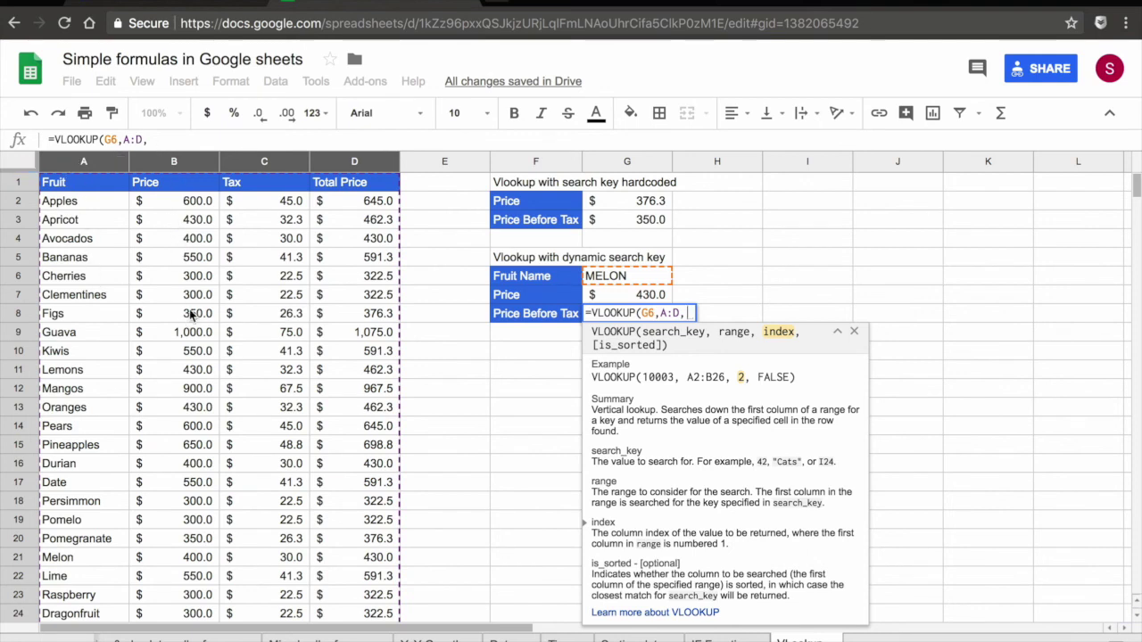
type("2,")
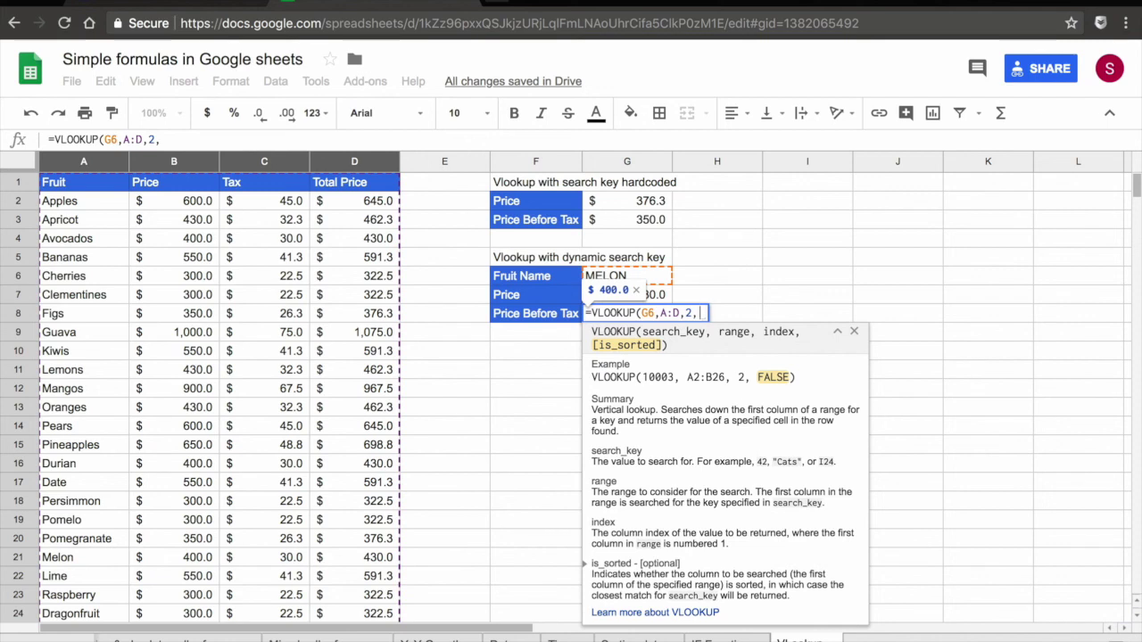
type("0")
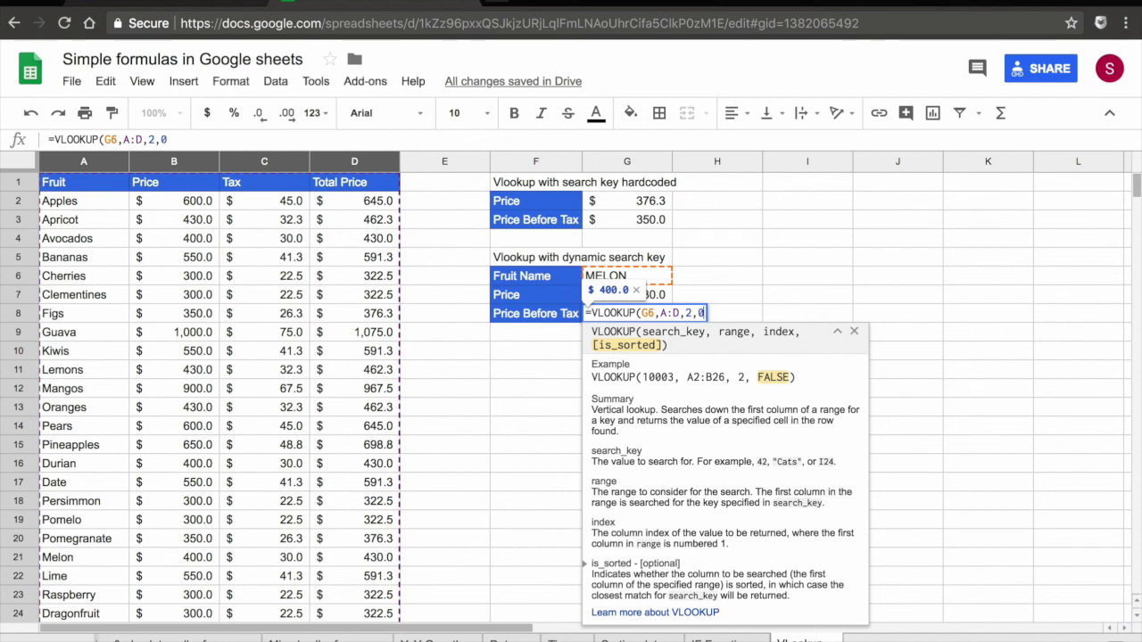
key("Return")
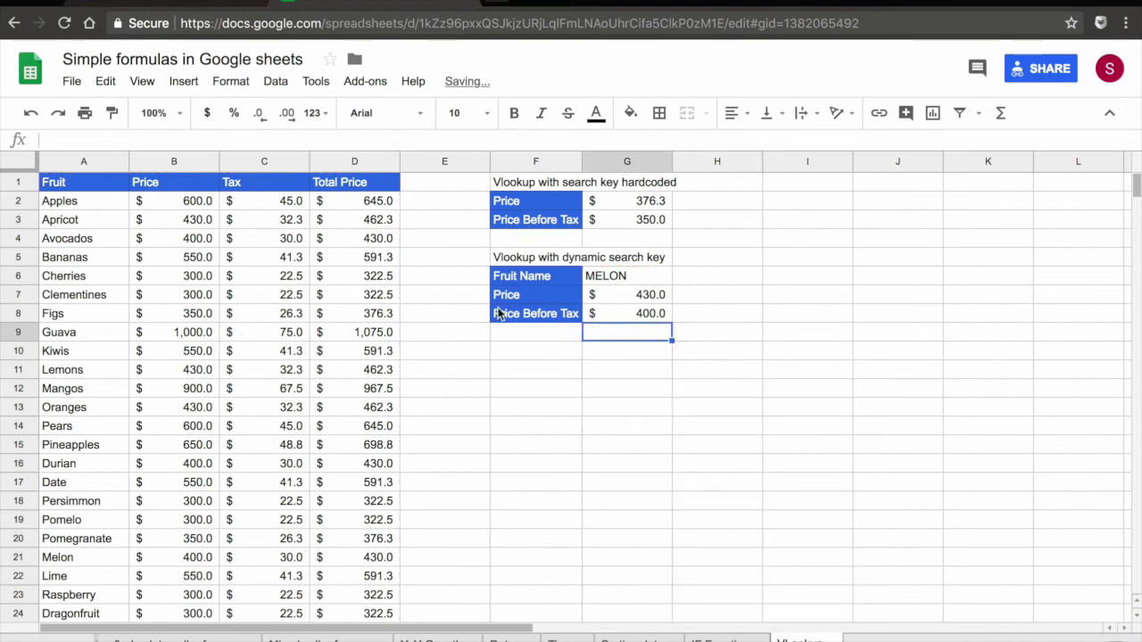
left_click(637, 313)
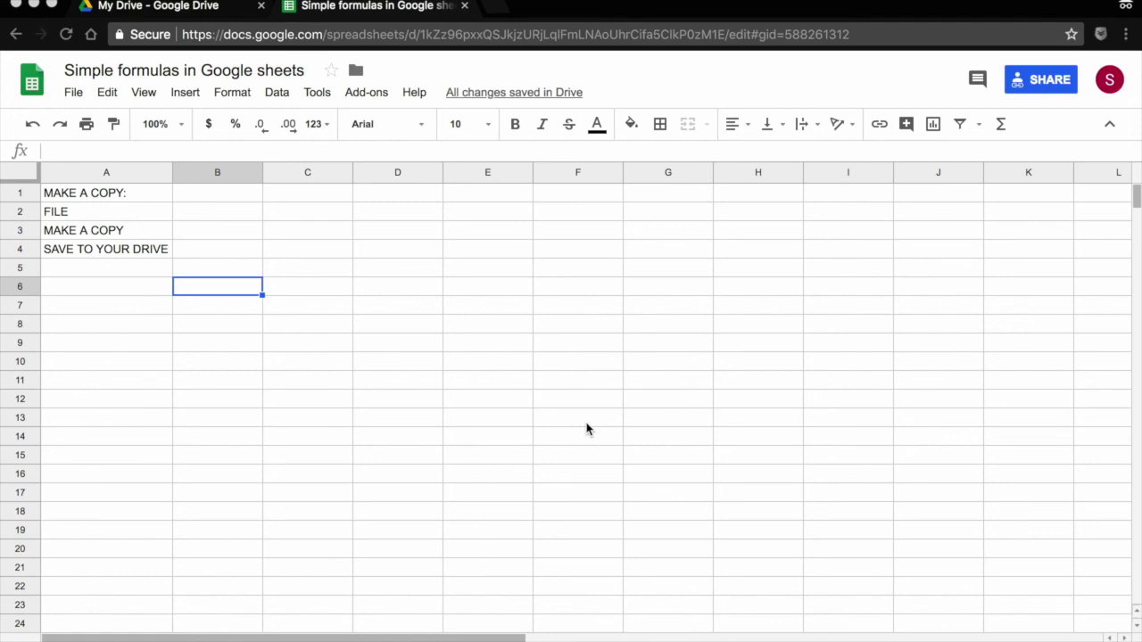
Step: Start making a copy of the Simple formulas in Google sheets spreadsheet
left_click(72, 93)
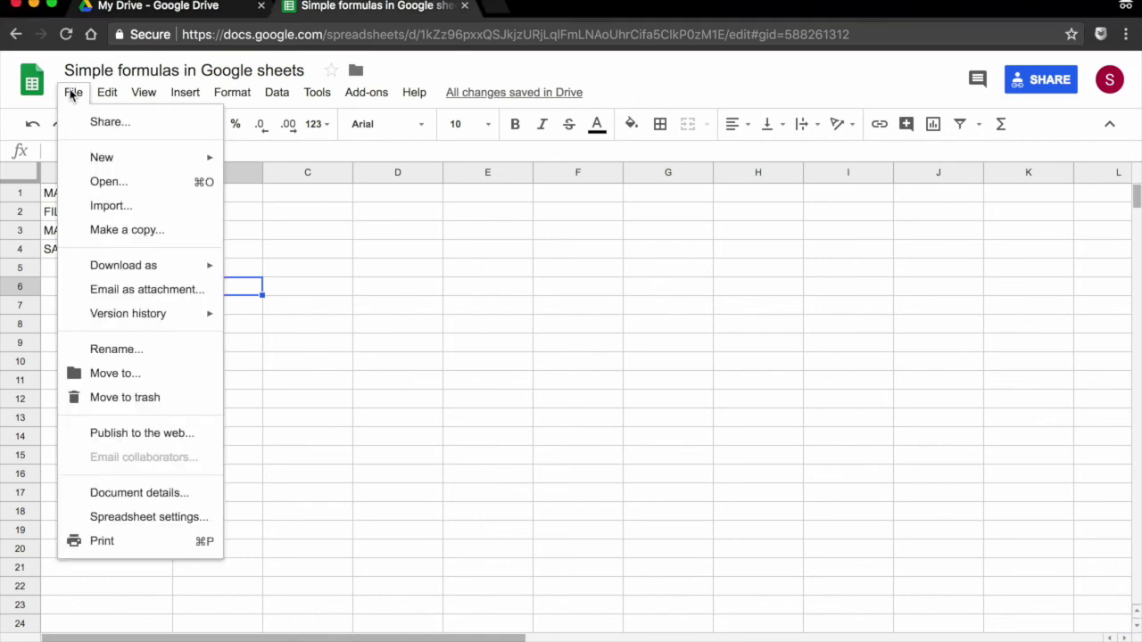
left_click(134, 230)
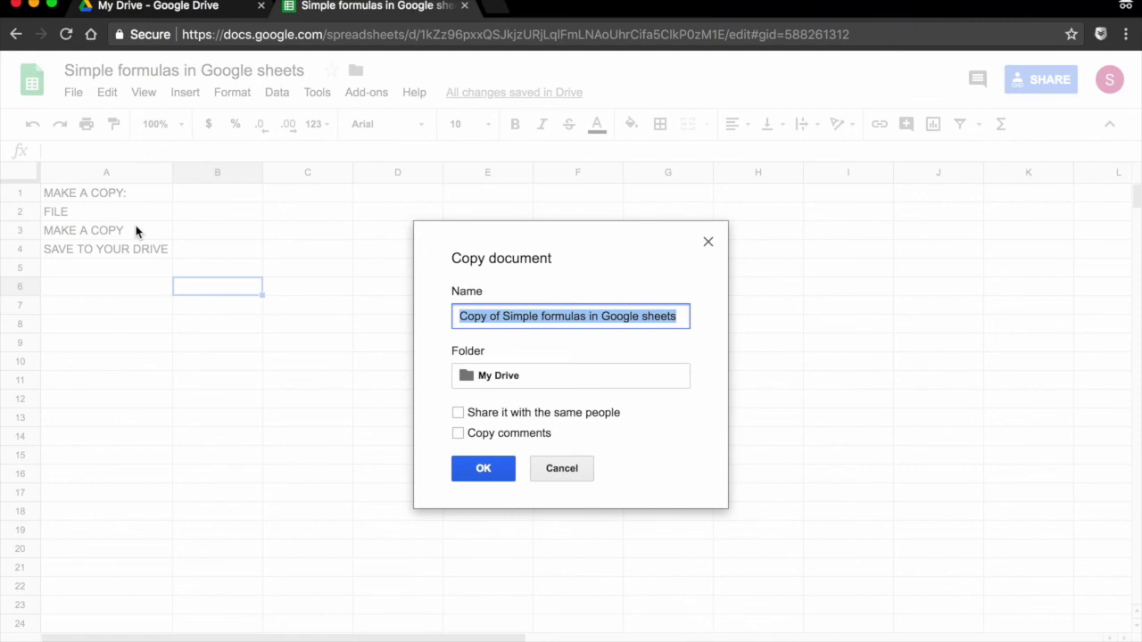